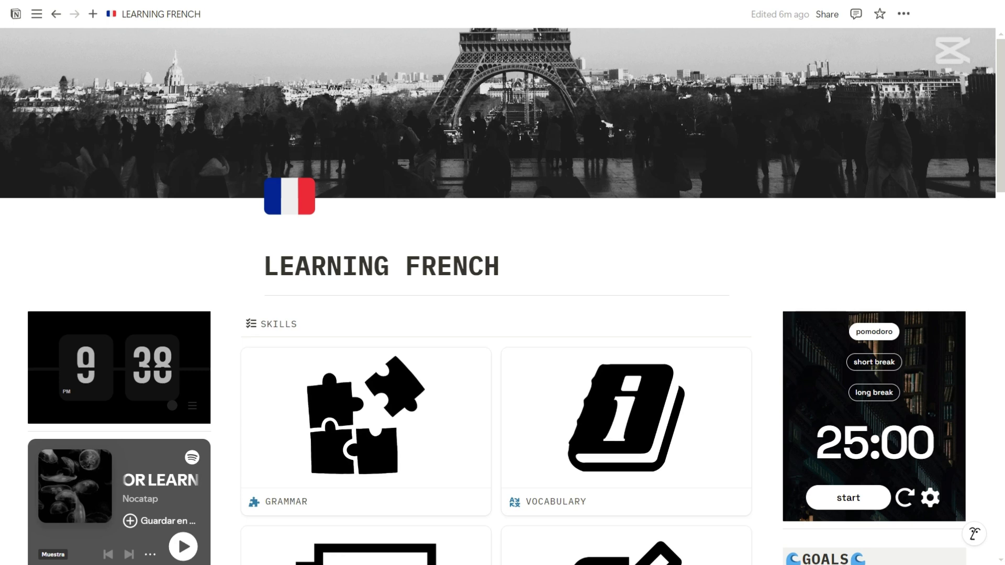
# - Look over the LEARNING FRENCH page, including the widgets, the skills gallery and the Weekly Tracker
pyautogui.scroll(-3, 503, 295)
pyautogui.scroll(-3, 502, 296)
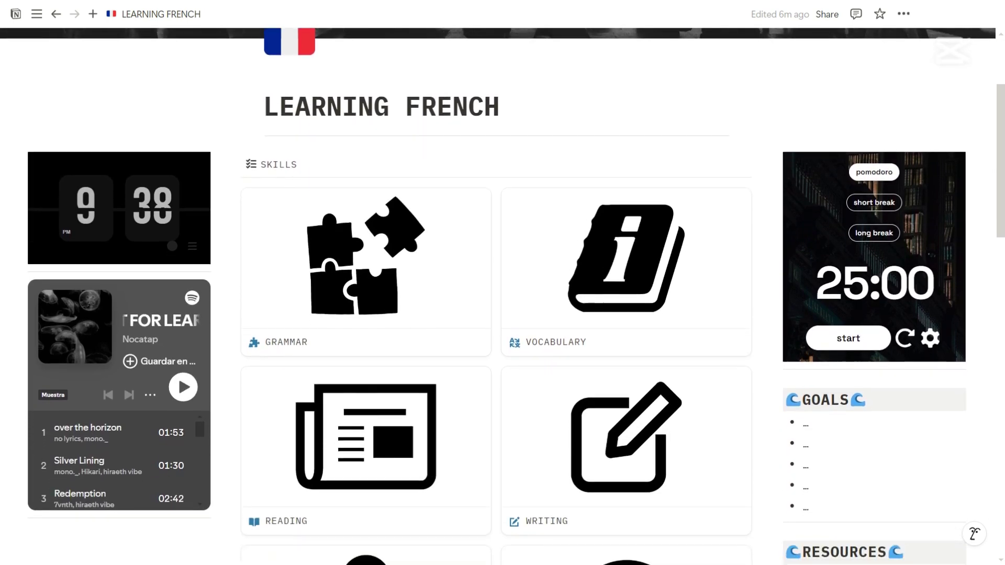
pyautogui.scroll(-5, 503, 296)
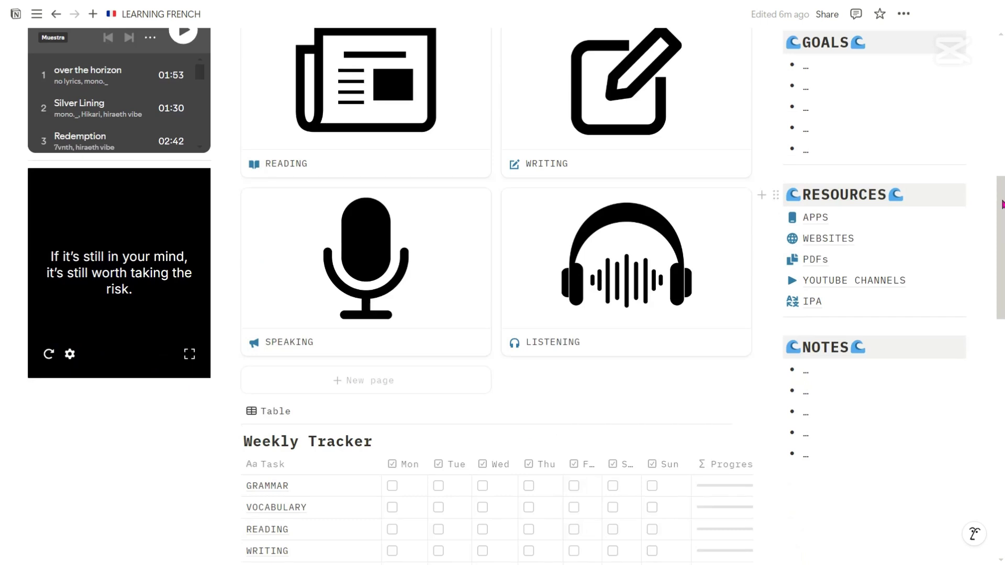
pyautogui.scroll(10, 1003, 204)
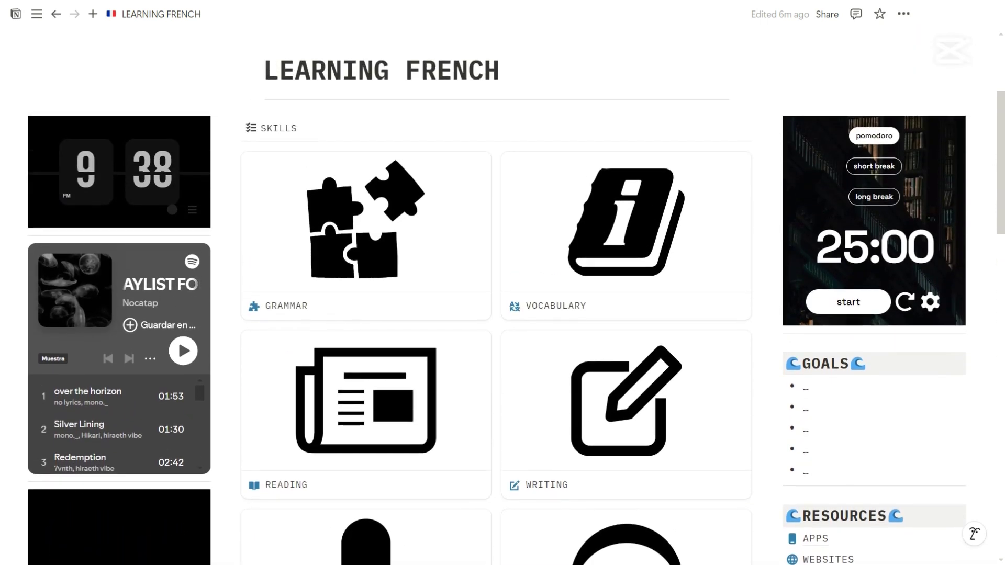
pyautogui.scroll(1, 557, 116)
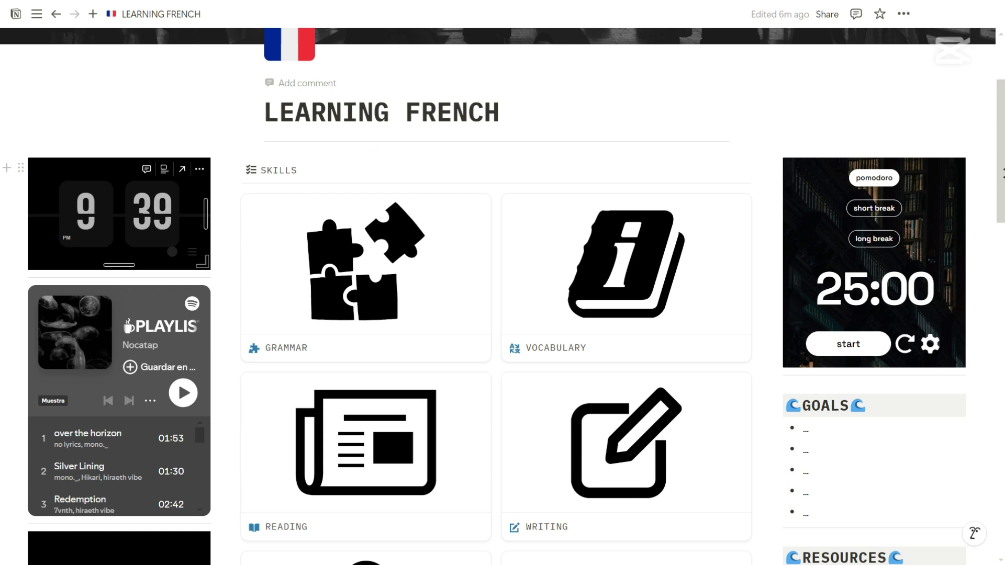
pyautogui.scroll(-2, 207, 234)
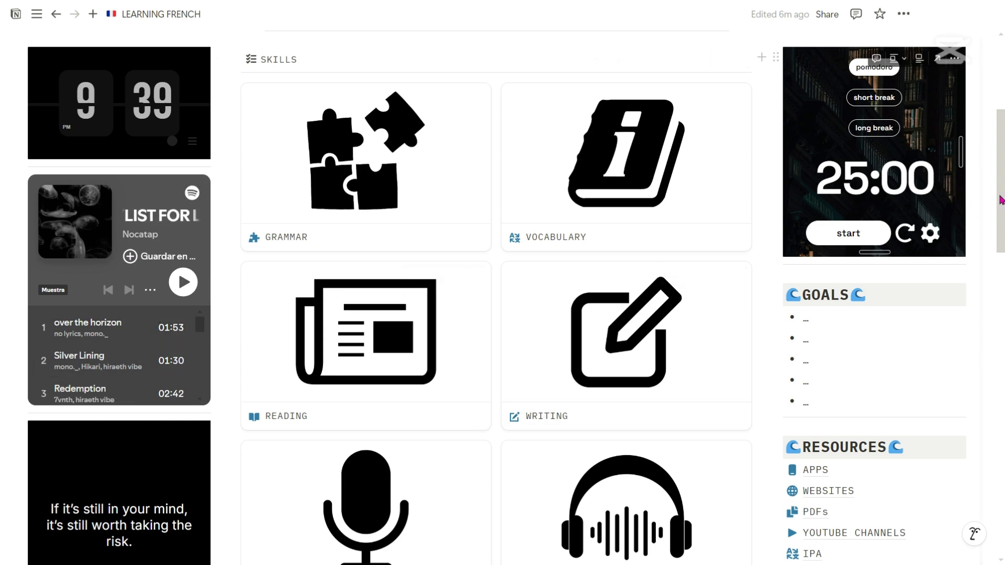
# - Set the quote widget's font to Serif, keeping its background Black, and close its settings
pyautogui.scroll(-3, 516, 296)
pyautogui.scroll(-2, 787, 395)
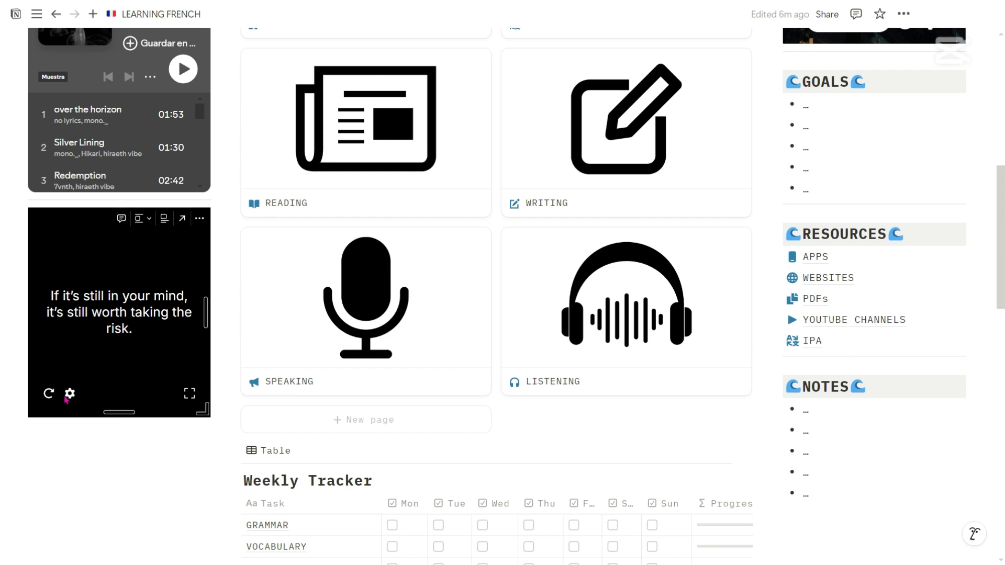
pyautogui.click(70, 397)
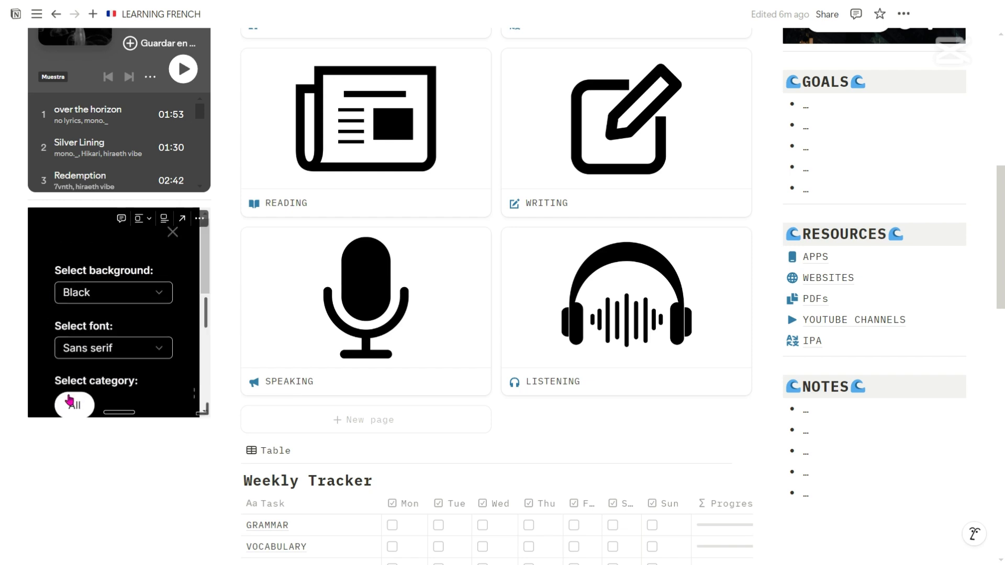
pyautogui.click(148, 299)
pyautogui.click(148, 299)
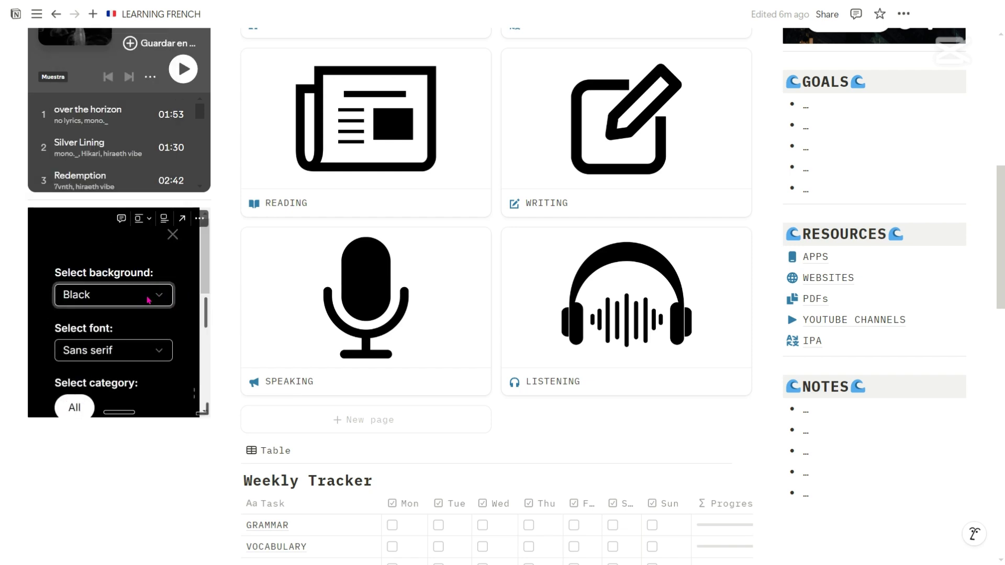
pyautogui.click(125, 348)
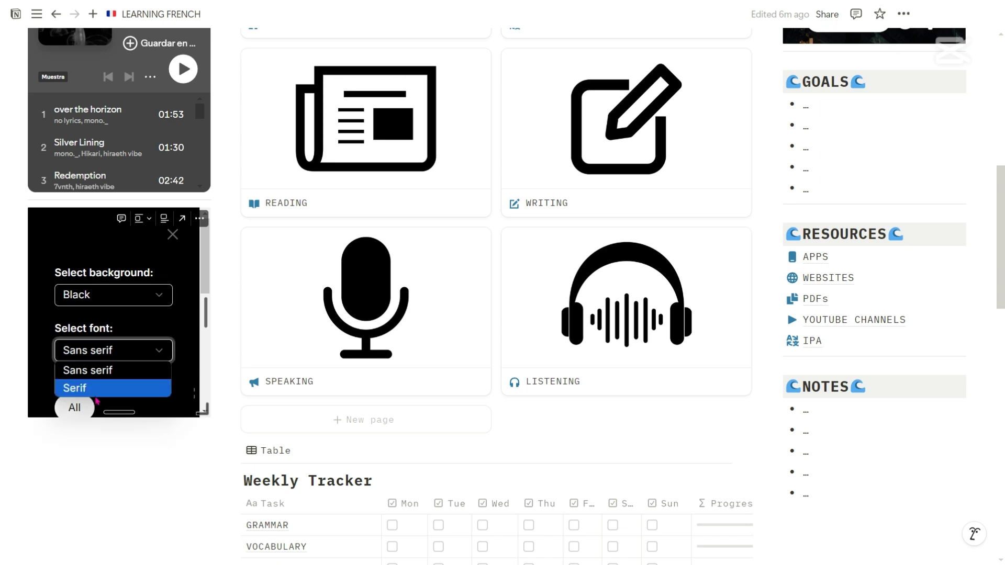
pyautogui.click(97, 401)
pyautogui.click(173, 237)
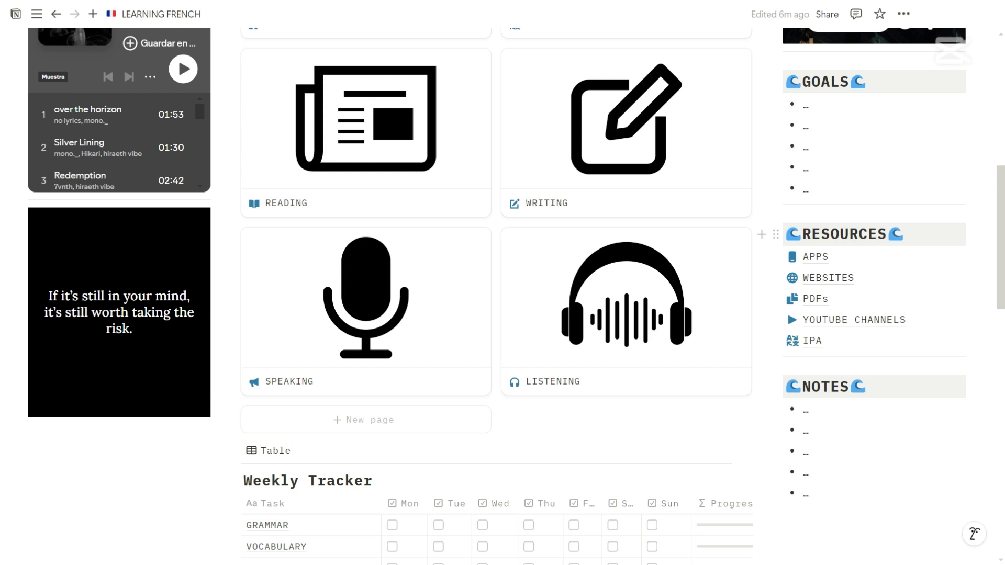
# - Preview the timer widget's short break and long break modes, and return it to pomodoro
pyautogui.scroll(5, 787, 310)
pyautogui.scroll(1, 925, 141)
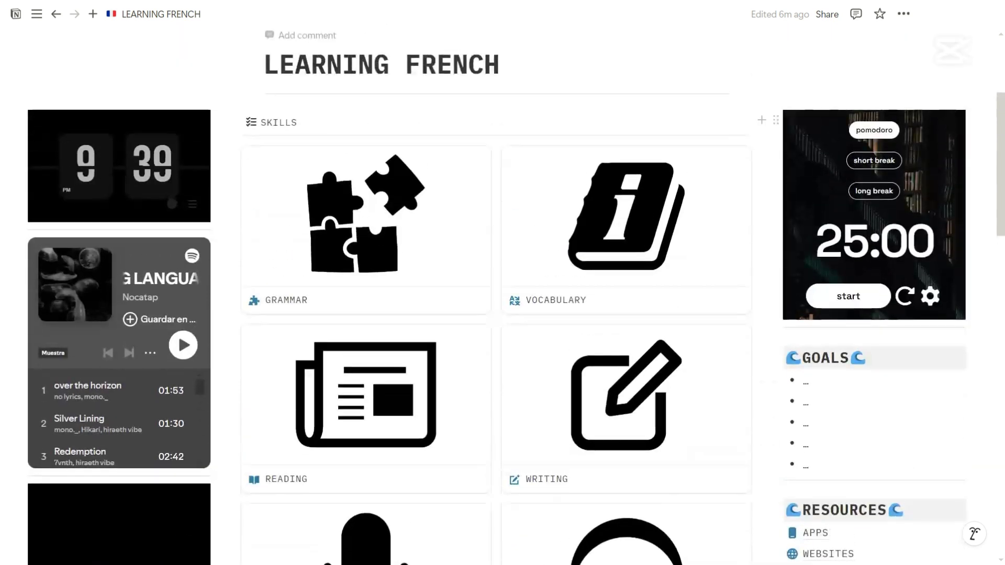
pyautogui.click(884, 173)
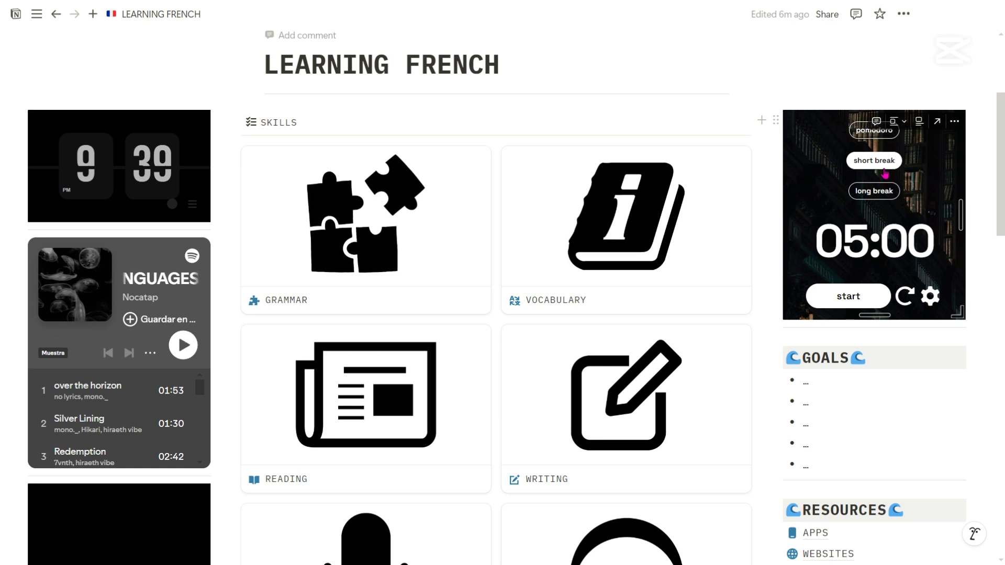
pyautogui.click(873, 190)
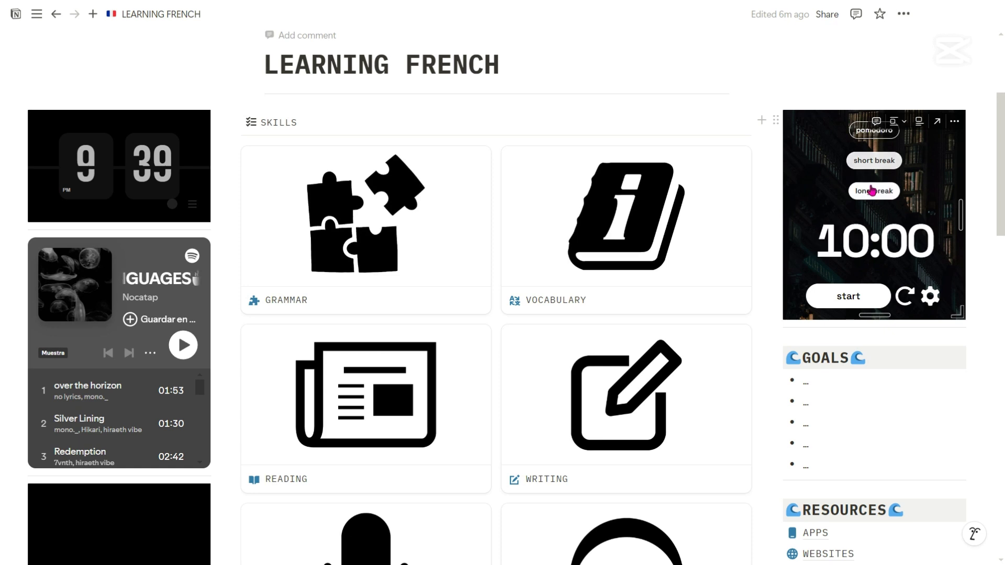
pyautogui.click(861, 133)
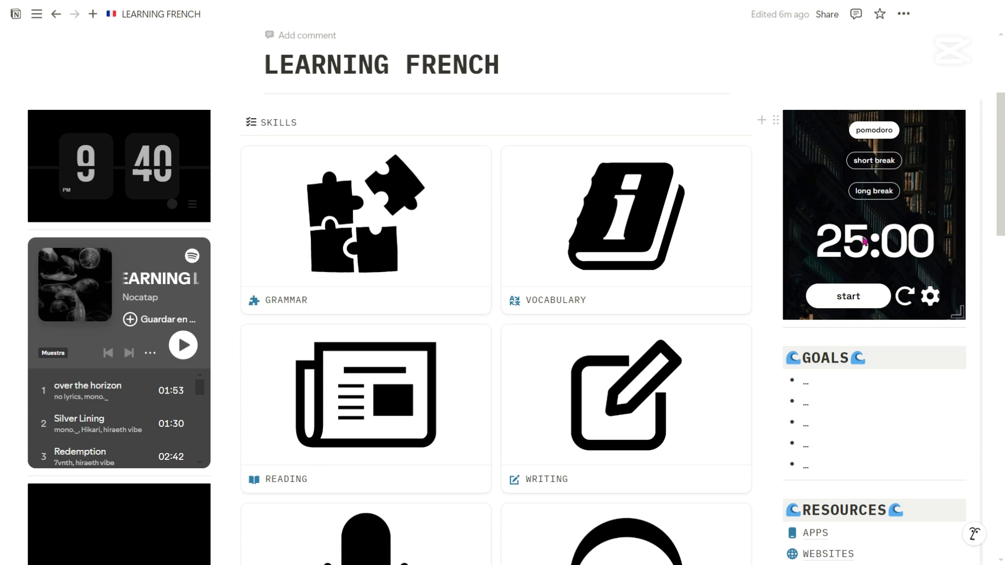
# - Examine the dashboard's widgets, skill cards and the Goals, Resources and Notes sections
pyautogui.scroll(-3, 623, 283)
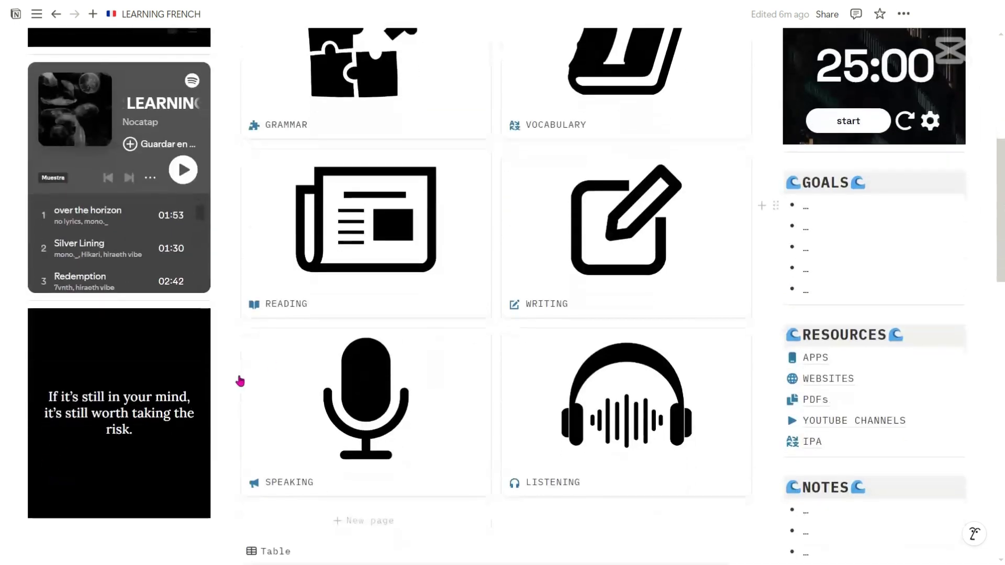
pyautogui.scroll(5, 353, 124)
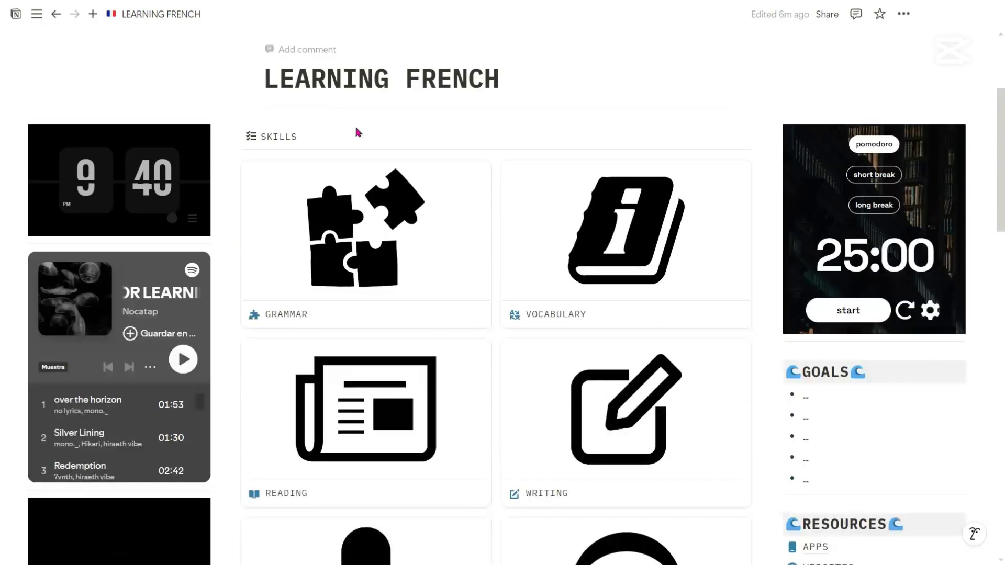
pyautogui.scroll(-3, 503, 293)
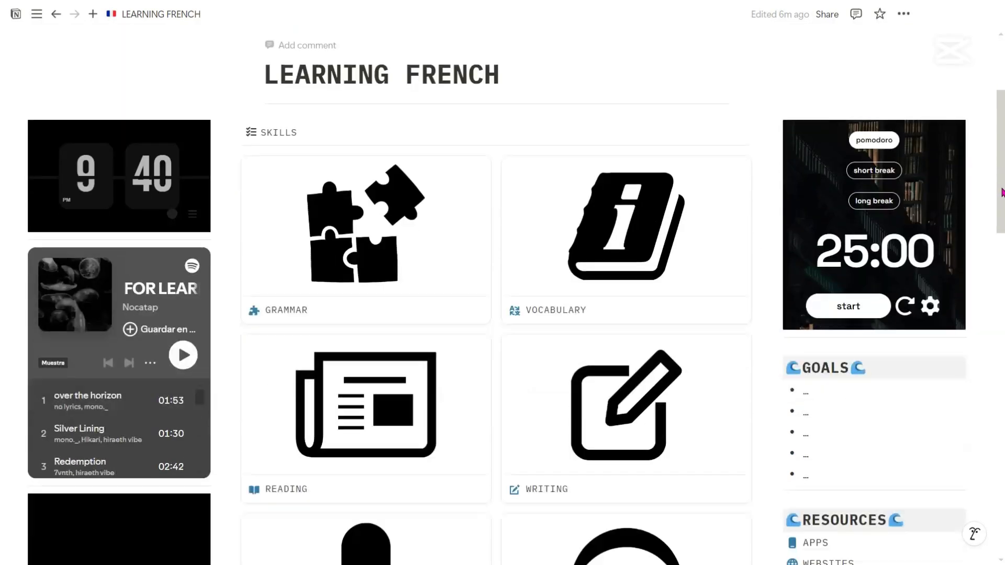
pyautogui.scroll(2, 502, 293)
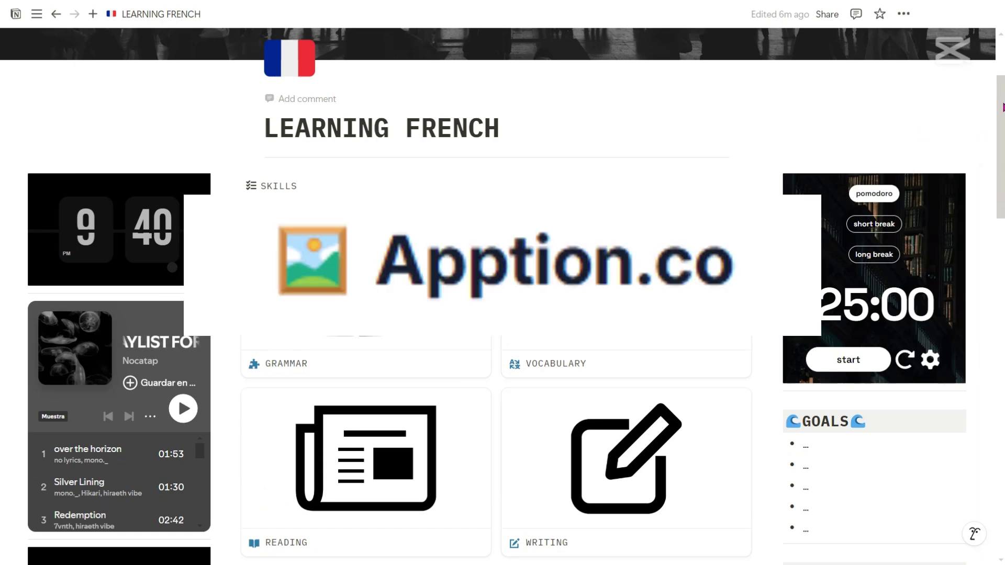
pyautogui.scroll(1, 1003, 107)
pyautogui.scroll(-4, 1003, 107)
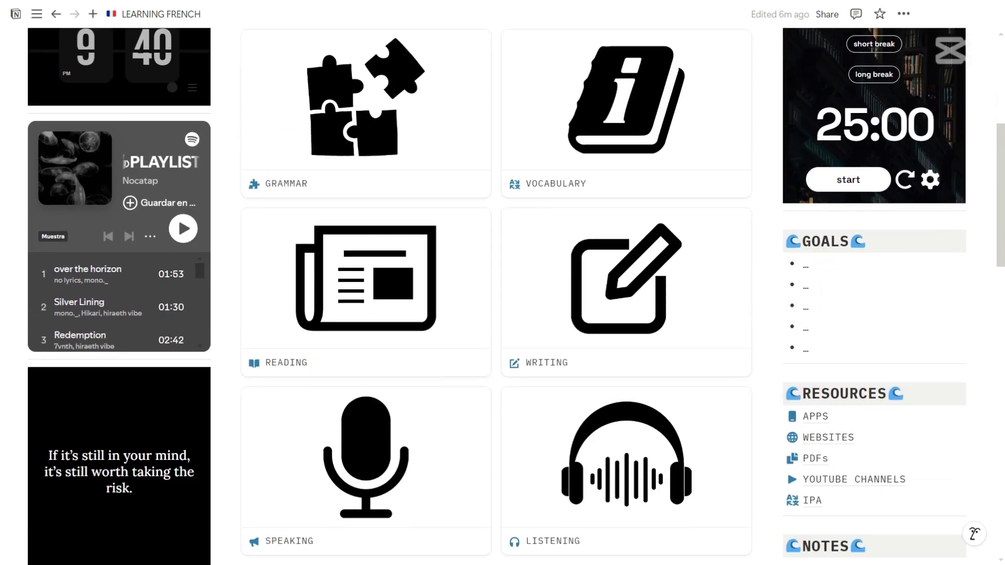
pyautogui.scroll(-1, 503, 296)
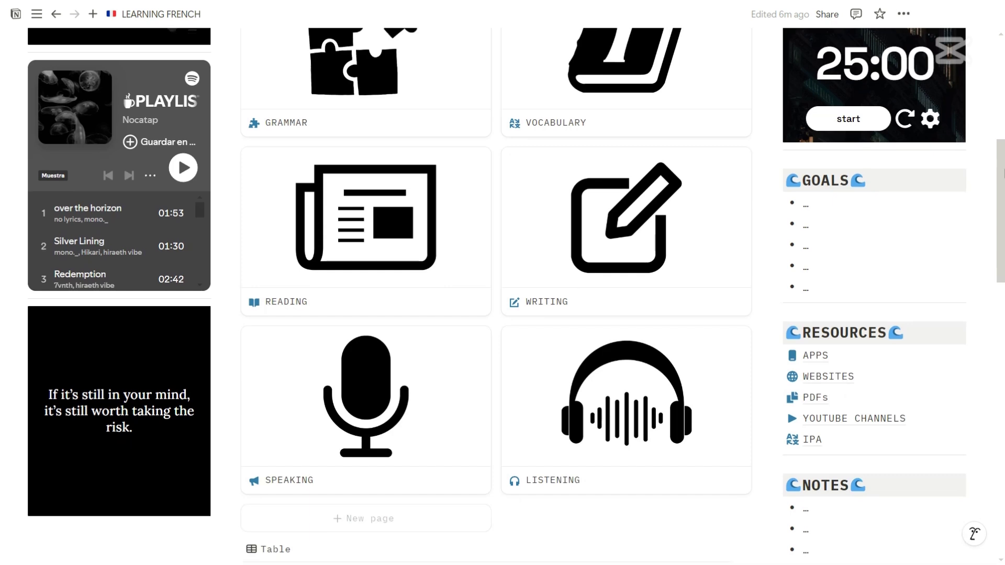
pyautogui.scroll(-1, 503, 296)
pyautogui.scroll(3, 502, 296)
pyautogui.scroll(-2, 503, 296)
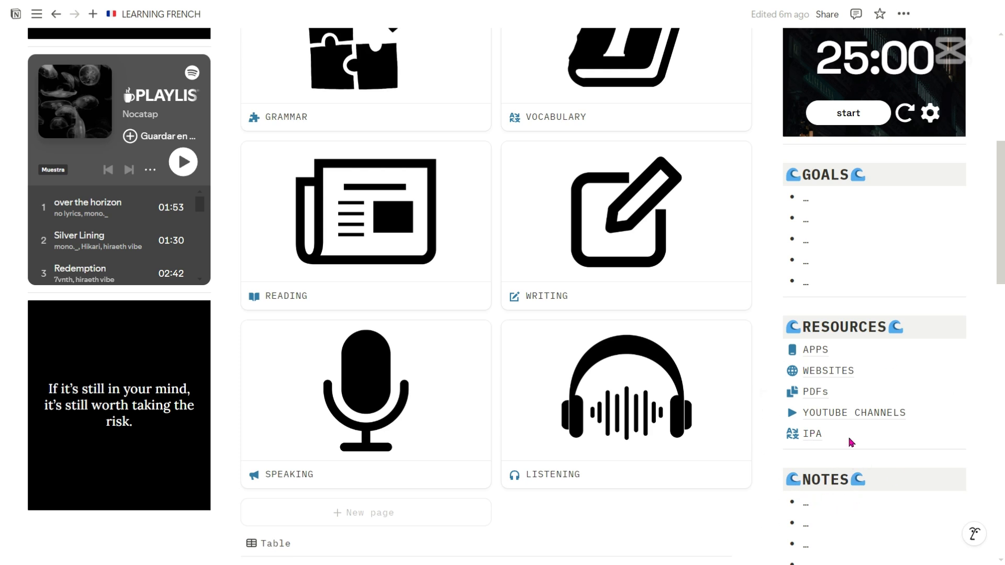
# - Open the APPS page from the Resources section and look through its gallery of language apps
pyautogui.click(818, 352)
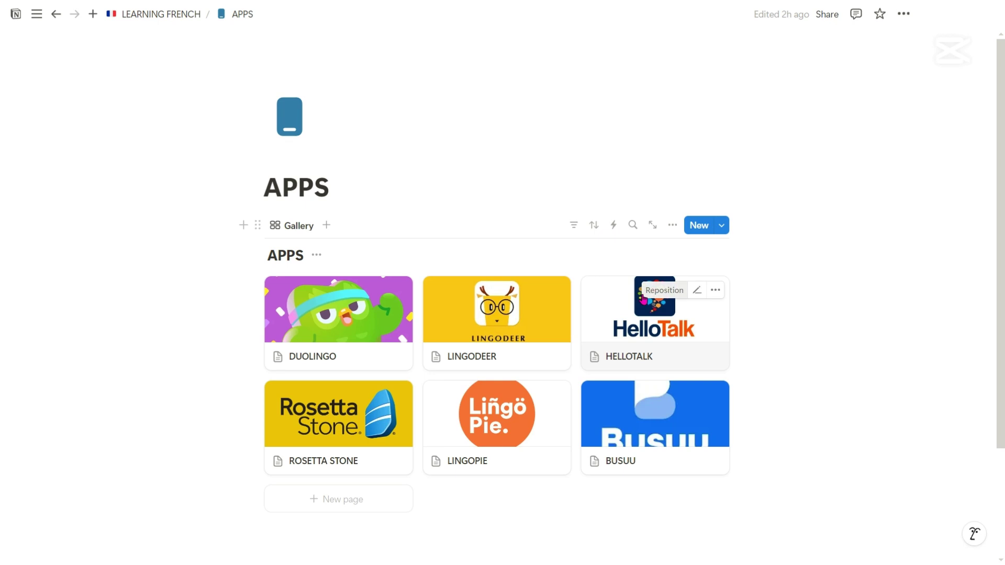
pyautogui.scroll(-1, 985, 225)
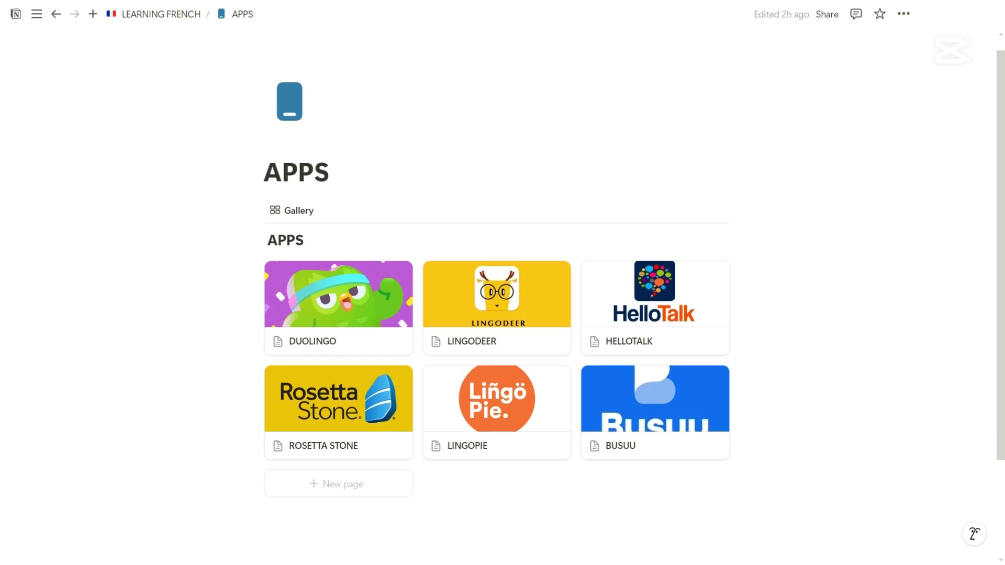
pyautogui.scroll(-1, 634, 272)
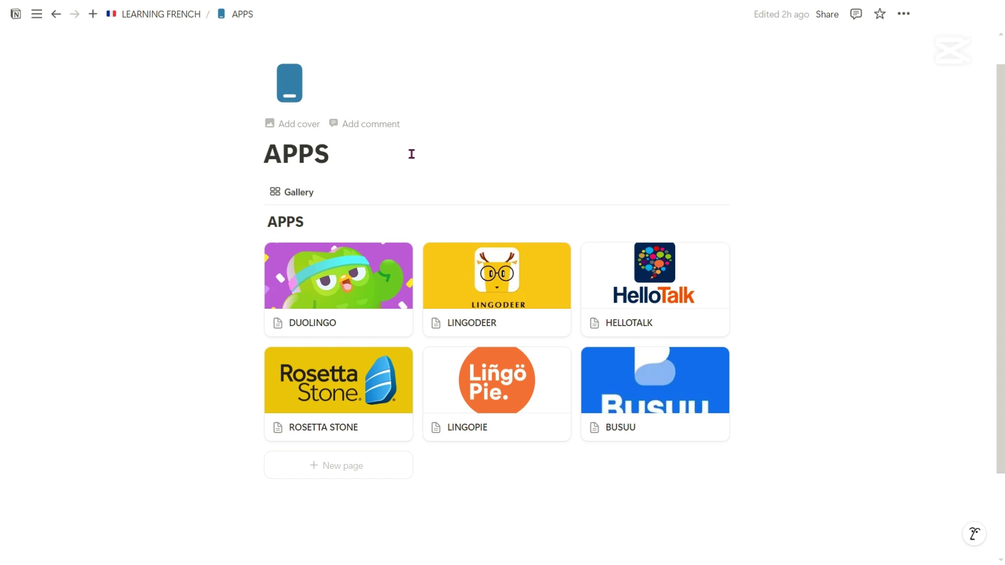
# - Return to the LEARNING FRENCH page and open the WEBSITES page from the Resources section
pyautogui.click(141, 19)
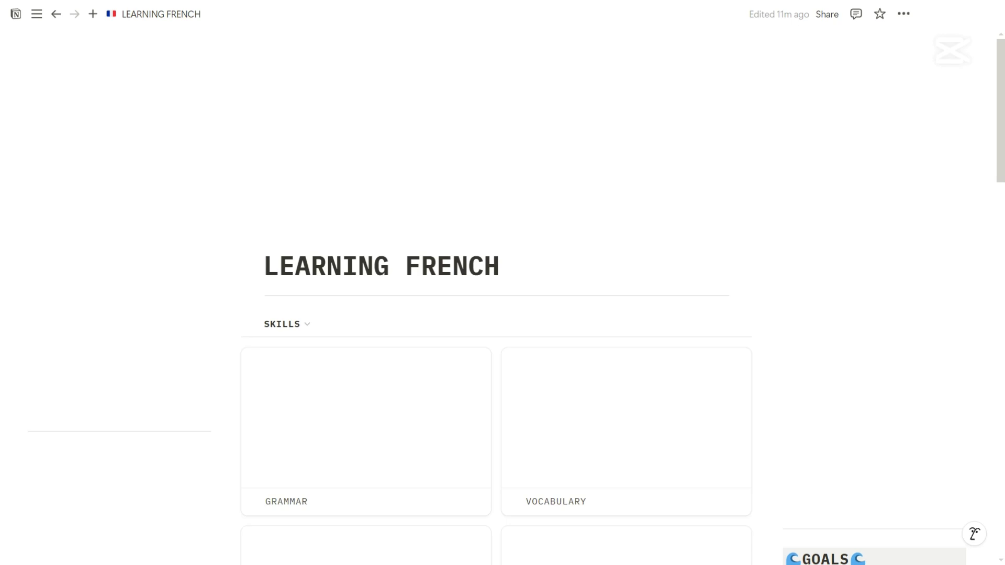
pyautogui.scroll(-7, 1002, 185)
pyautogui.scroll(-4, 1001, 318)
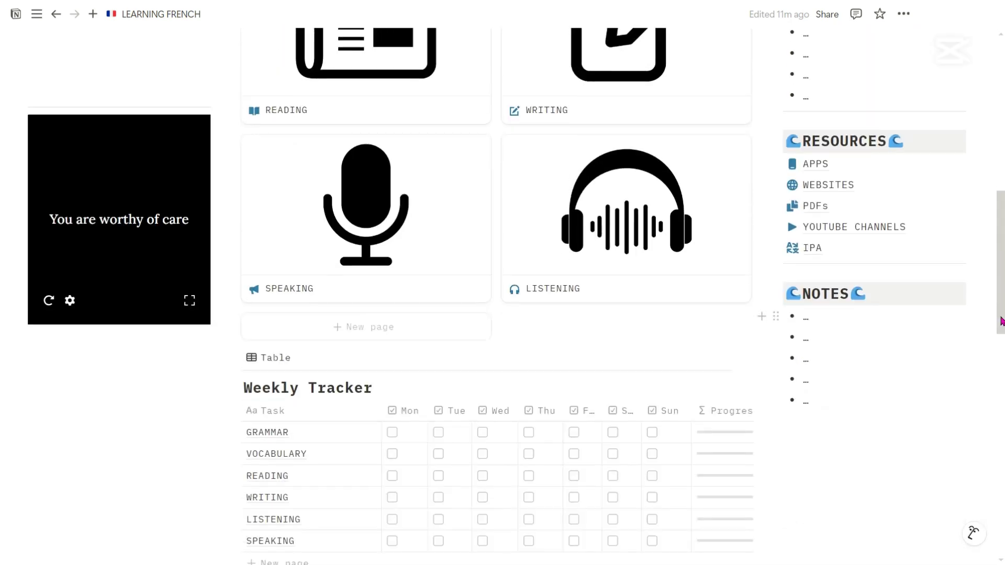
pyautogui.click(826, 190)
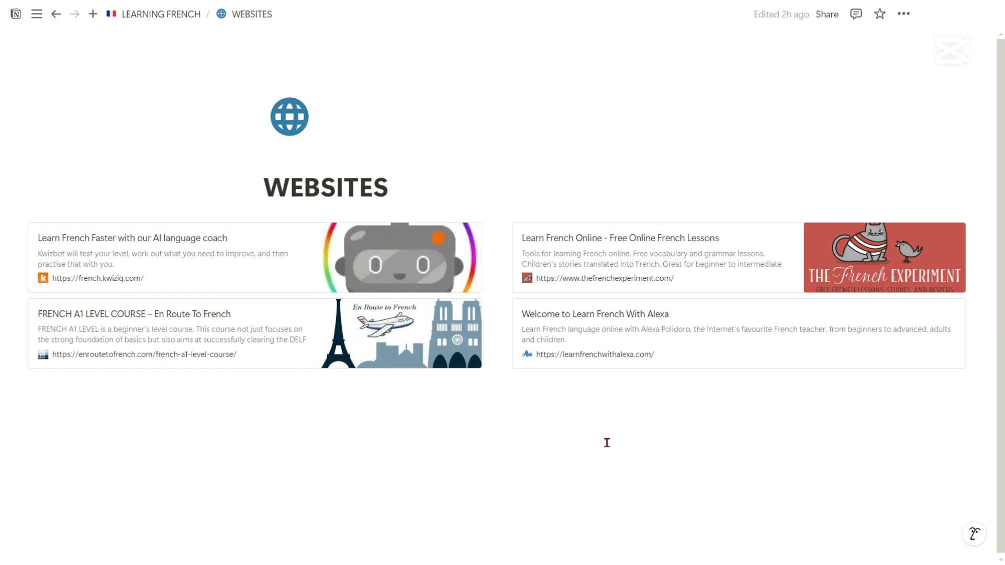
# - Go back to the LEARNING FRENCH page and open the PDFs page from the Resources section
pyautogui.click(168, 22)
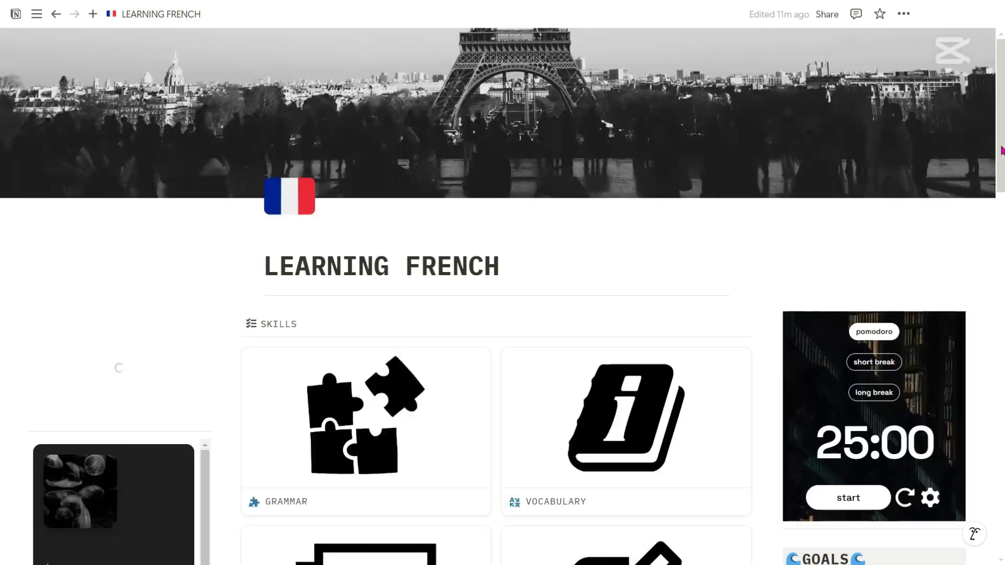
pyautogui.moveTo(1001, 151); pyautogui.dragTo(1001, 329)
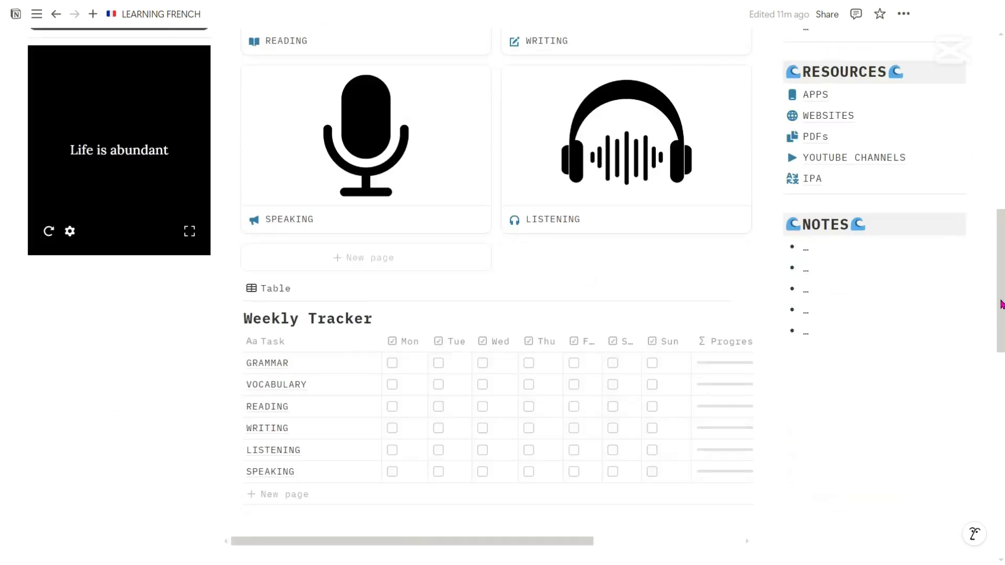
pyautogui.scroll(2, 853, 218)
pyautogui.click(806, 232)
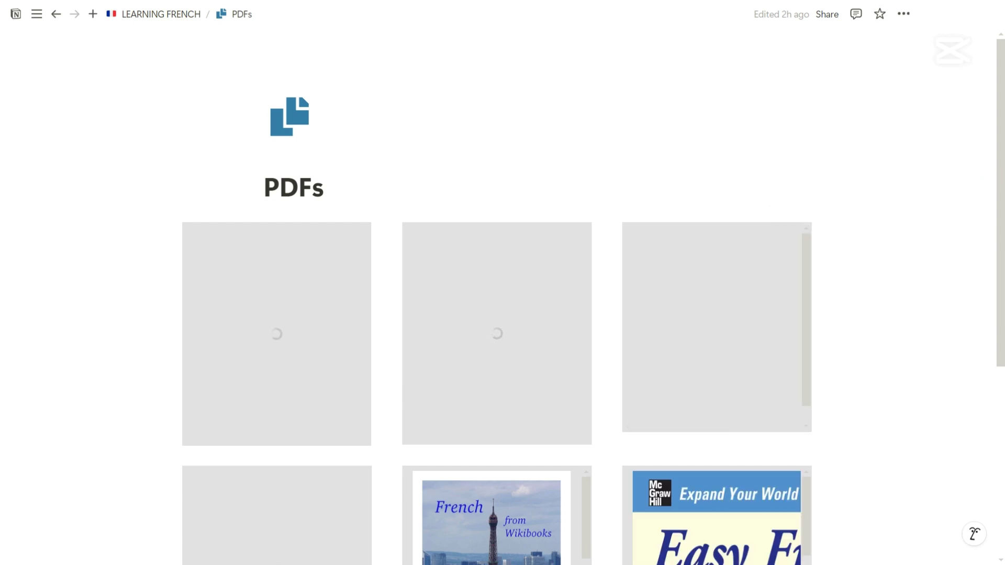
# - Browse the embedded French books, reading into Beginning French for the Utterly Confused and The Complete French Self-Study Guide
pyautogui.moveTo(1001, 154); pyautogui.dragTo(995, 257)
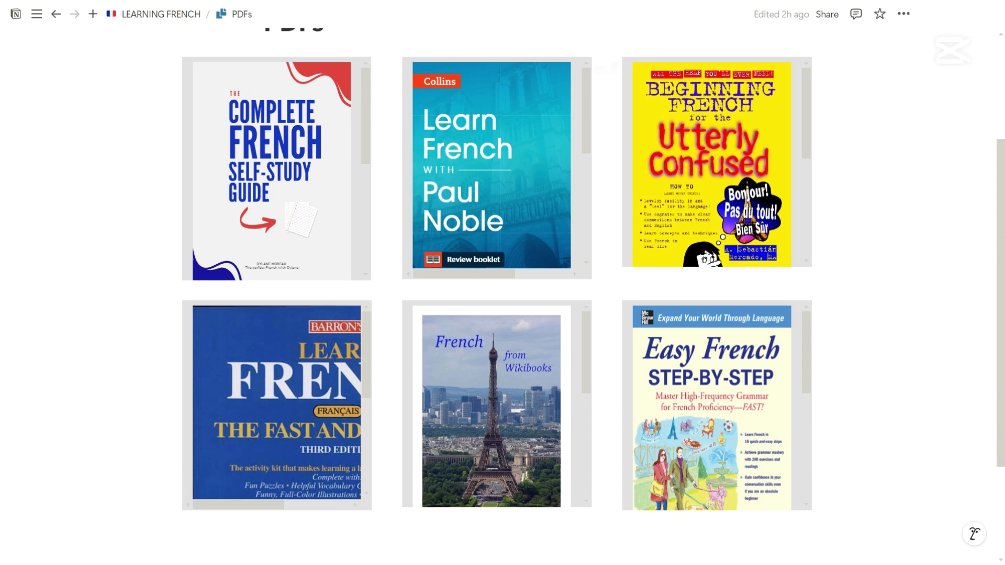
pyautogui.moveTo(1001, 232); pyautogui.dragTo(1000, 189)
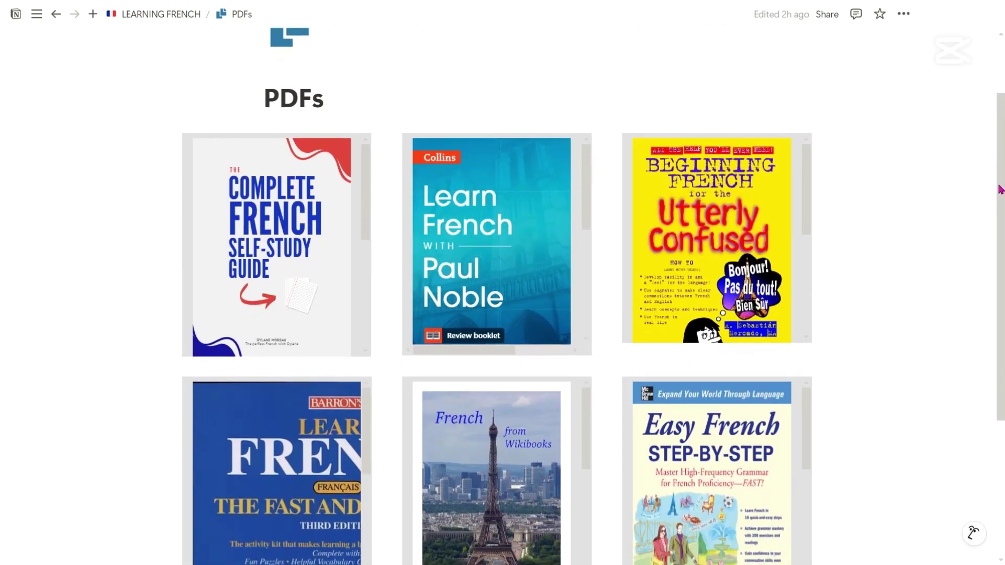
pyautogui.scroll(-4, 801, 214)
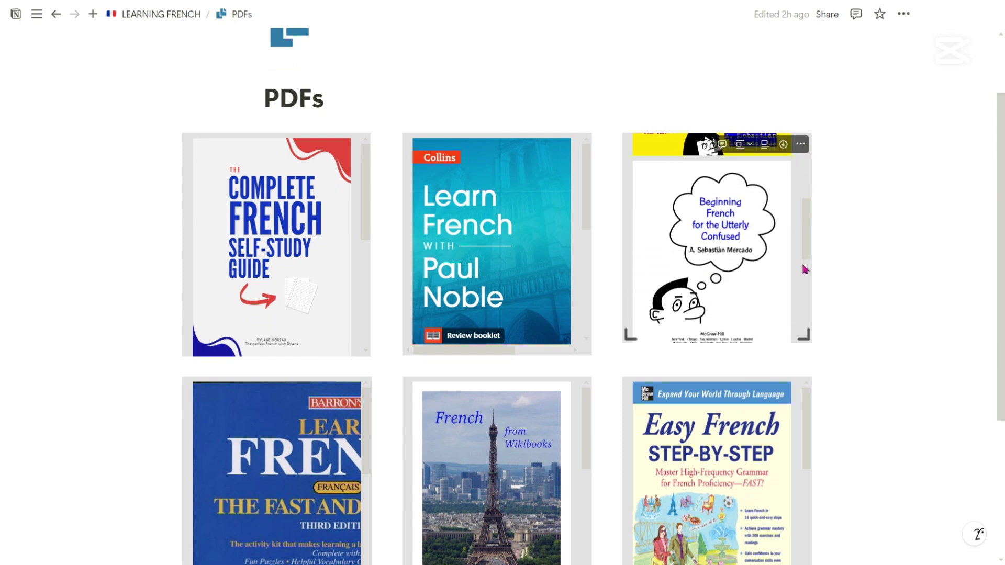
pyautogui.scroll(-3, 803, 282)
pyautogui.scroll(8, 800, 251)
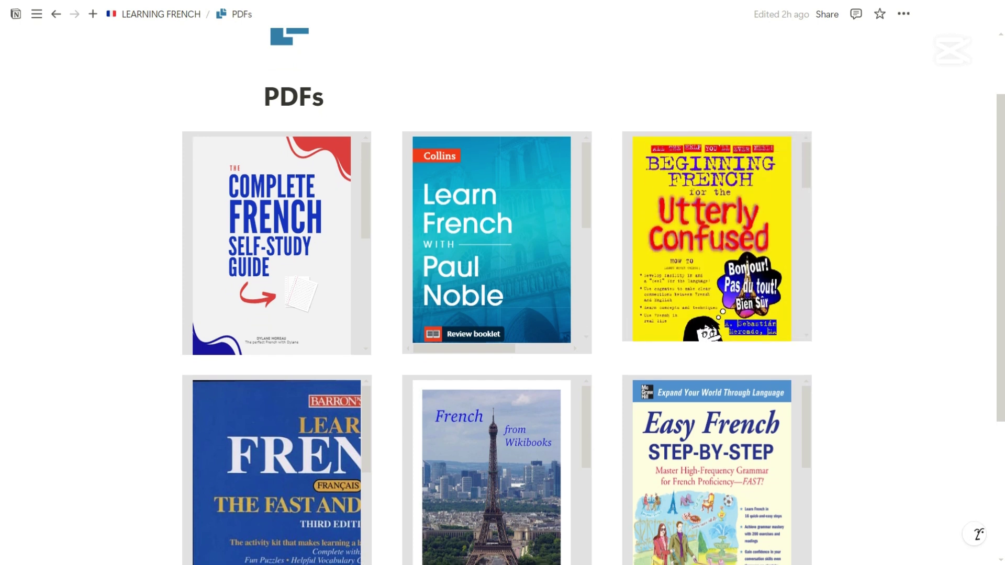
pyautogui.moveTo(1002, 225); pyautogui.dragTo(1002, 230)
pyautogui.scroll(-5, 368, 201)
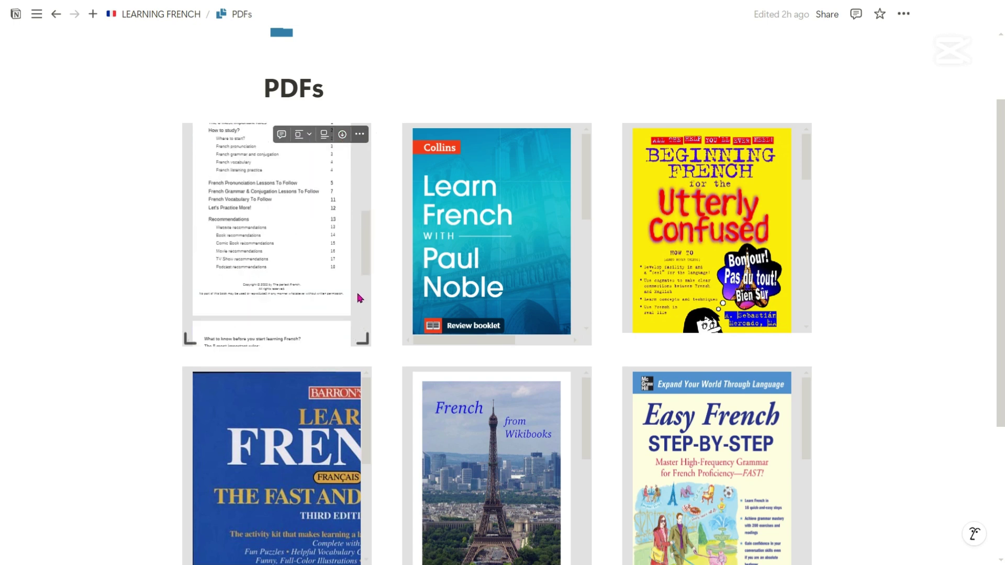
# - Look through the remaining embedded books on the PDFs page, including reading into French from Wikibooks
pyautogui.scroll(5, 366, 199)
pyautogui.scroll(-2, 820, 240)
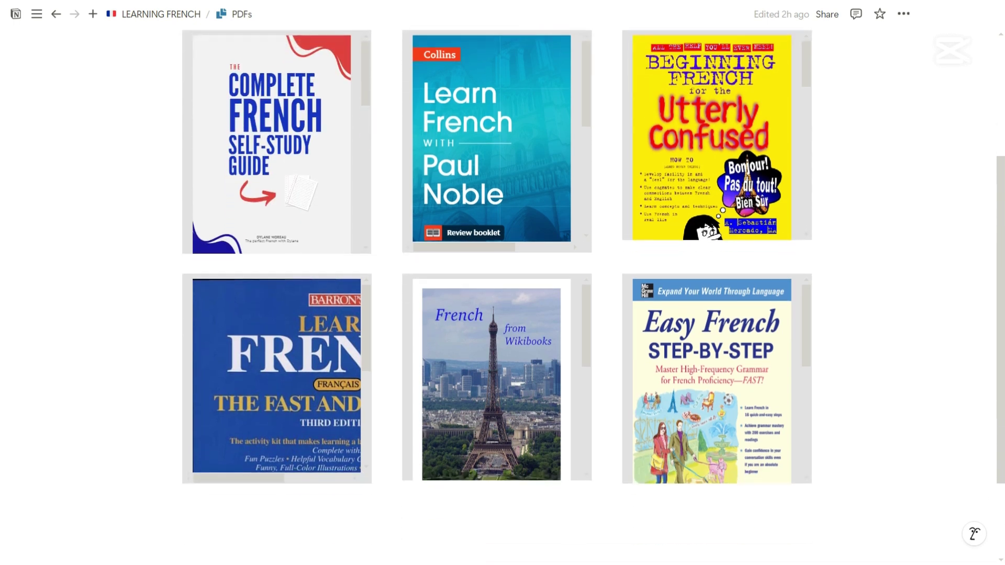
pyautogui.moveTo(369, 322)
pyautogui.mouseDown()
pyautogui.moveTo(365, 421)
pyautogui.moveTo(356, 367)
pyautogui.moveTo(355, 403)
pyautogui.moveTo(360, 309)
pyautogui.mouseUp()
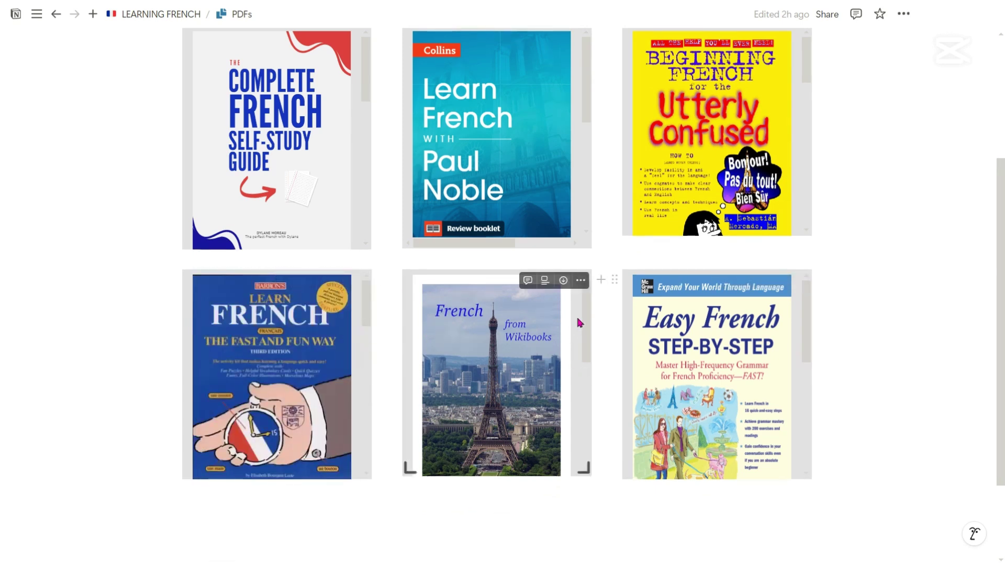
pyautogui.moveTo(587, 320); pyautogui.dragTo(588, 360)
pyautogui.scroll(5, 586, 366)
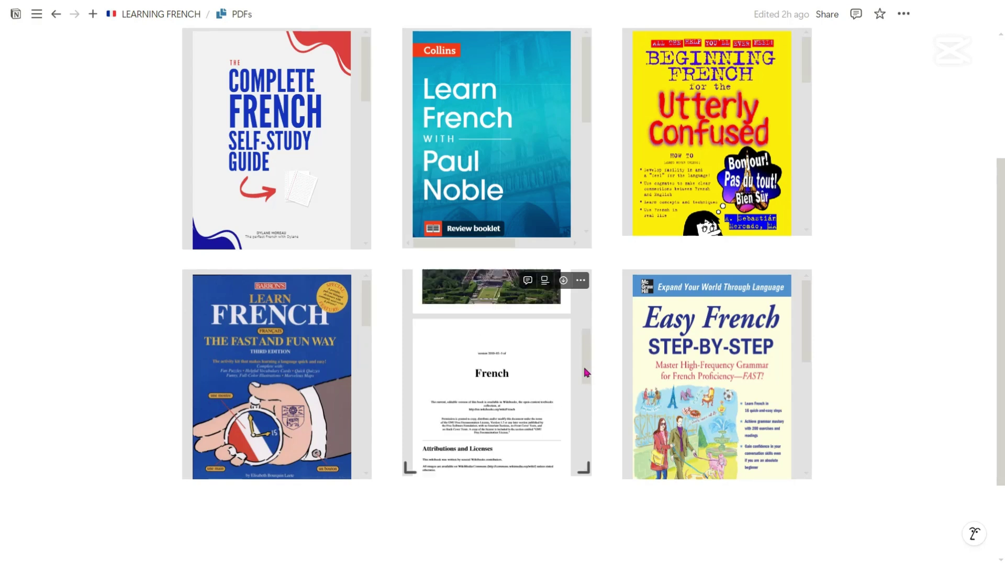
pyautogui.scroll(2, 587, 367)
pyautogui.scroll(2, 173, 72)
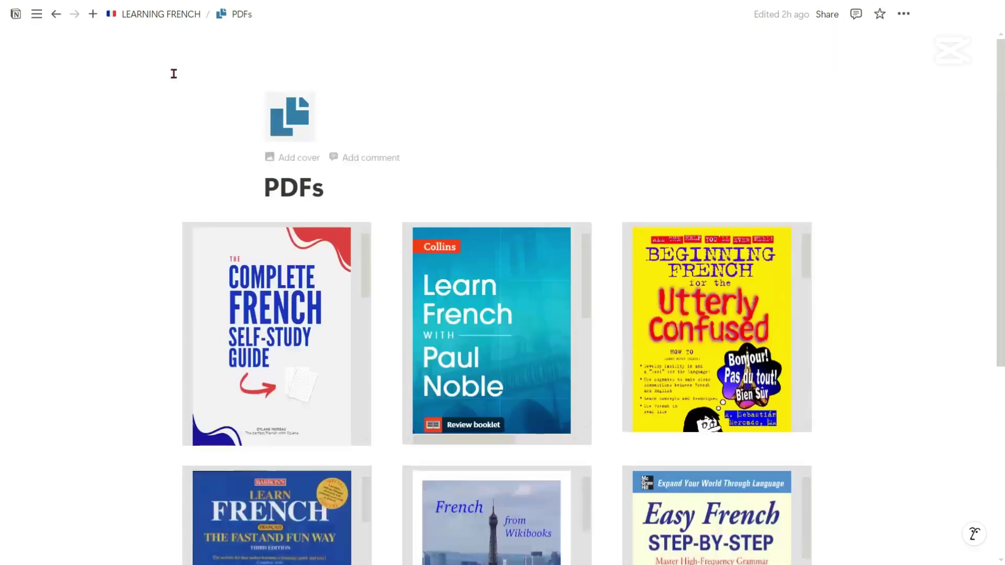
# - Return to the LEARNING FRENCH page, then open the YOUTUBE CHANNELS page from the Resources section and look through its channel bookmarks
pyautogui.click(184, 15)
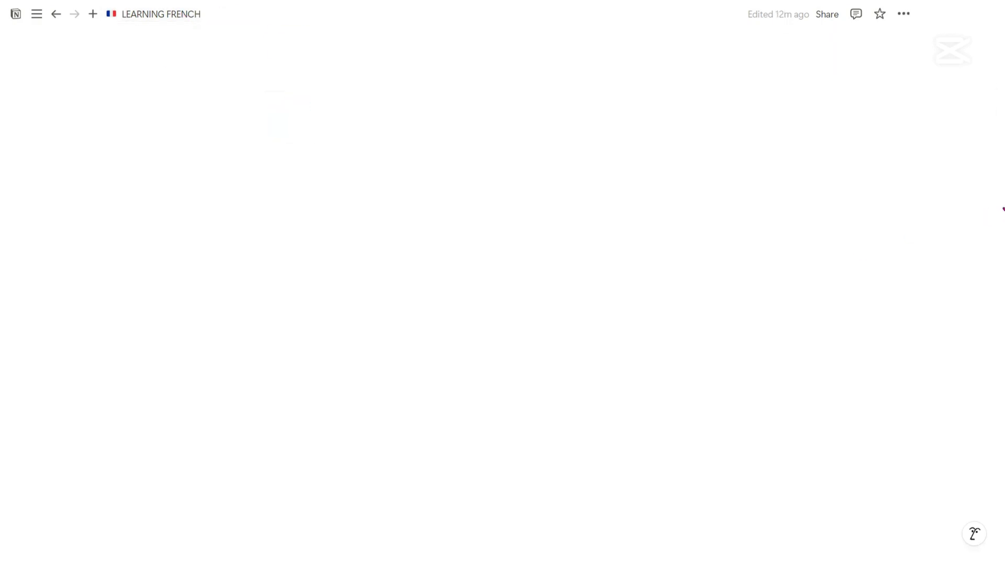
pyautogui.scroll(-10, 1001, 298)
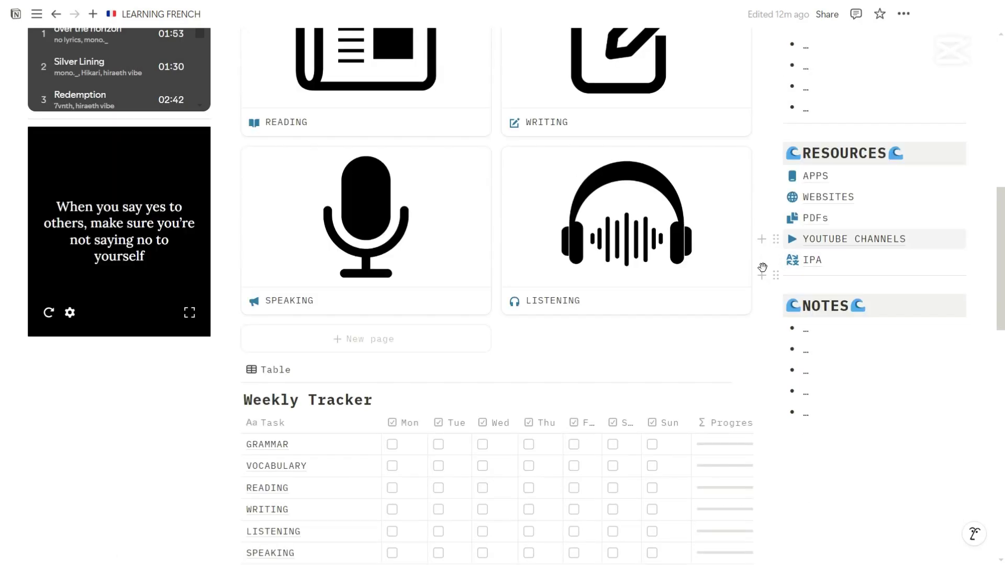
pyautogui.click(831, 240)
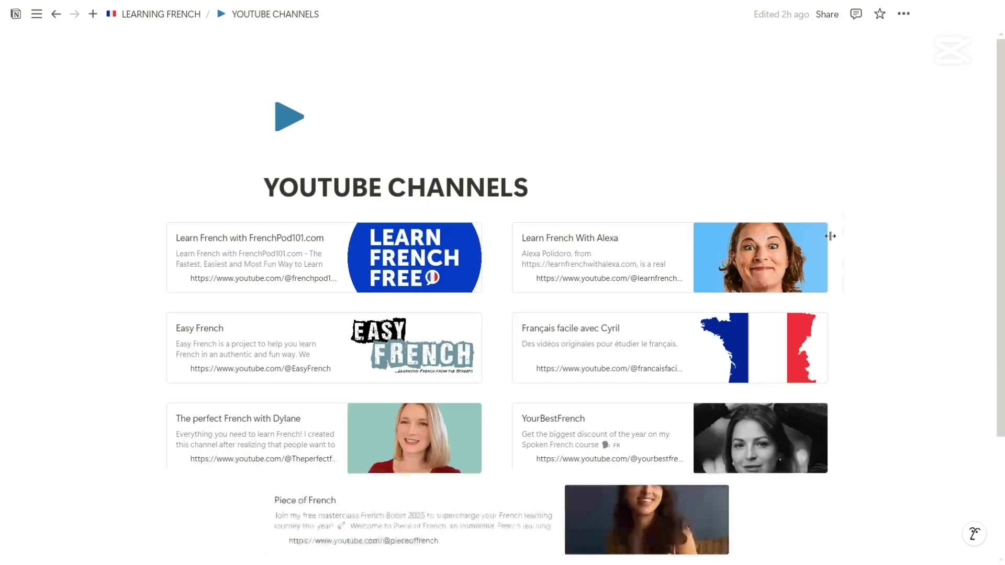
pyautogui.scroll(-2, 691, 217)
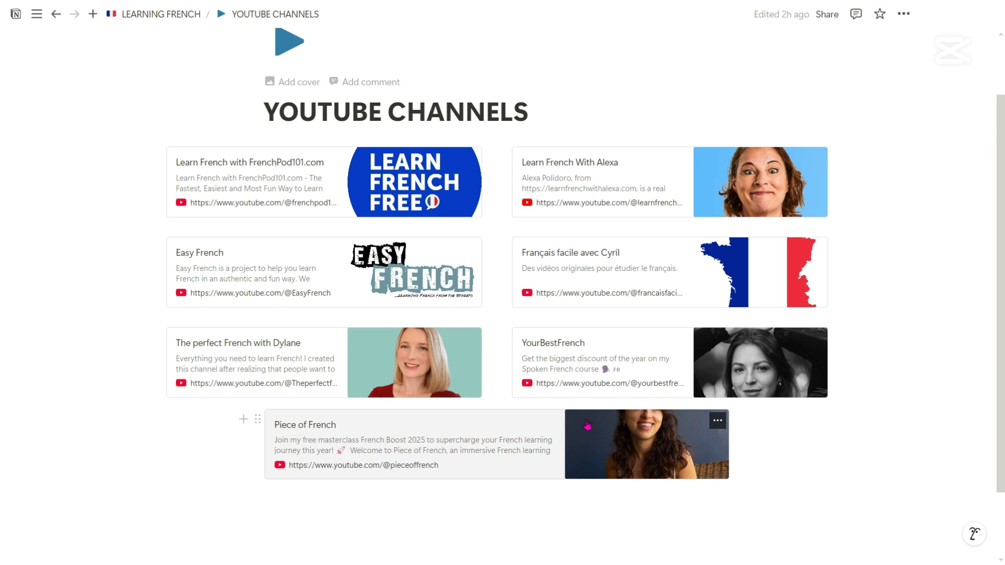
pyautogui.scroll(-1, 502, 283)
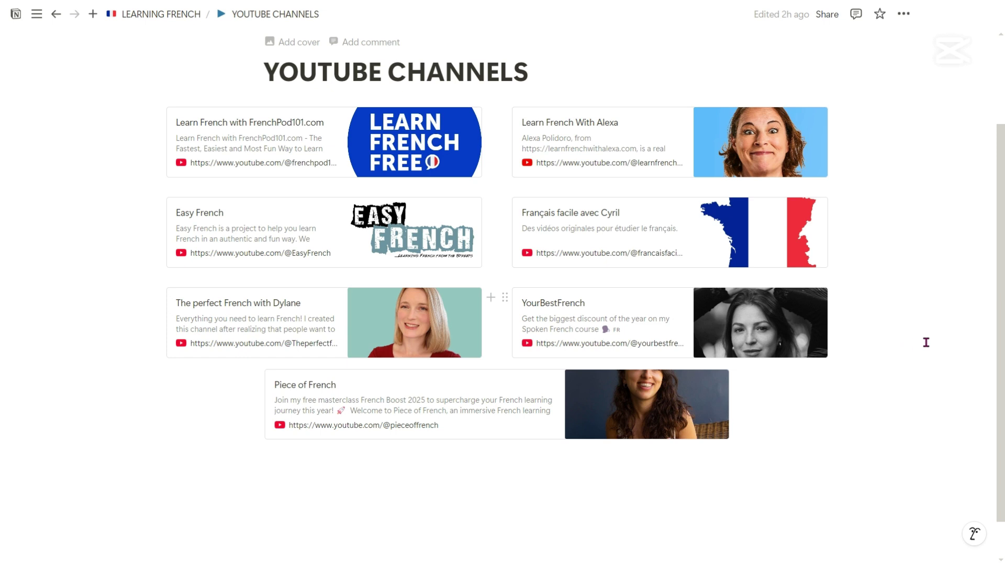
pyautogui.scroll(3, 498, 314)
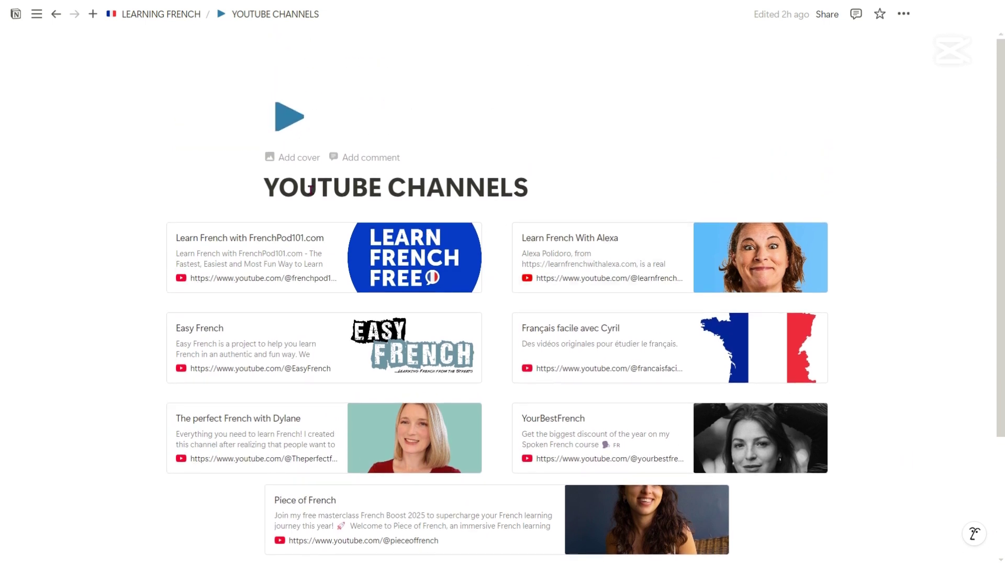
# - Go back to the LEARNING FRENCH page and open the IPA page from the Resources section
pyautogui.click(173, 22)
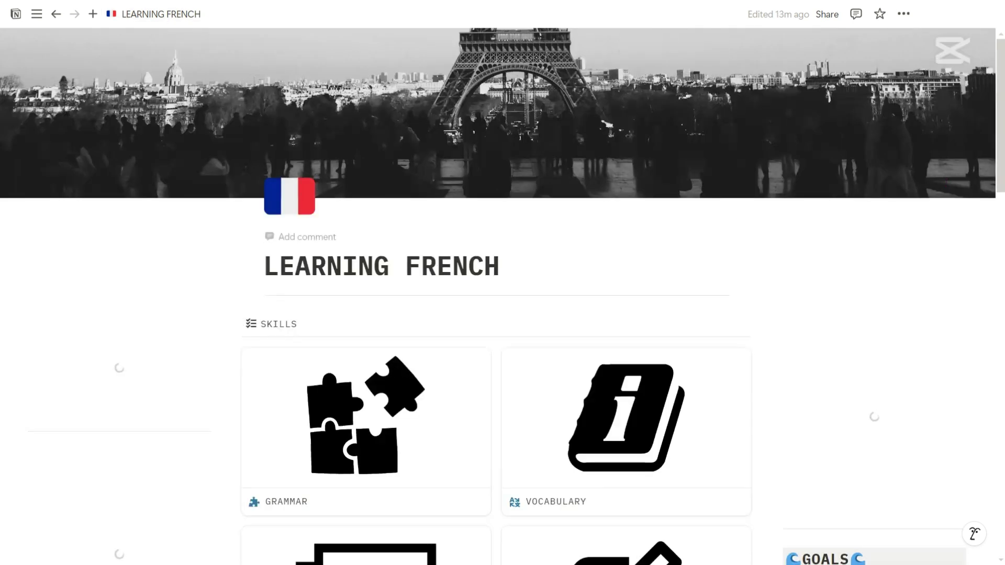
pyautogui.scroll(-12, 906, 307)
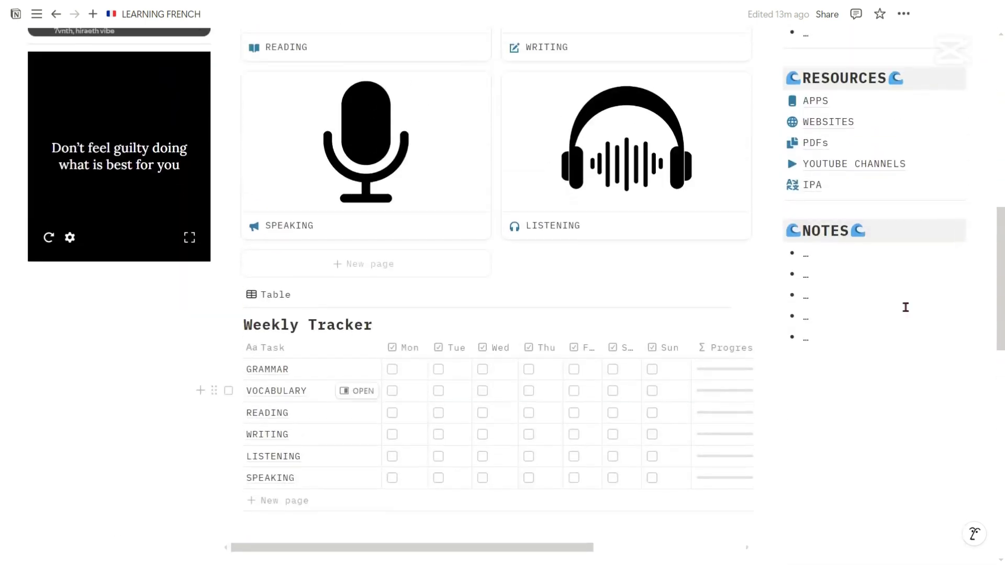
pyautogui.click(814, 185)
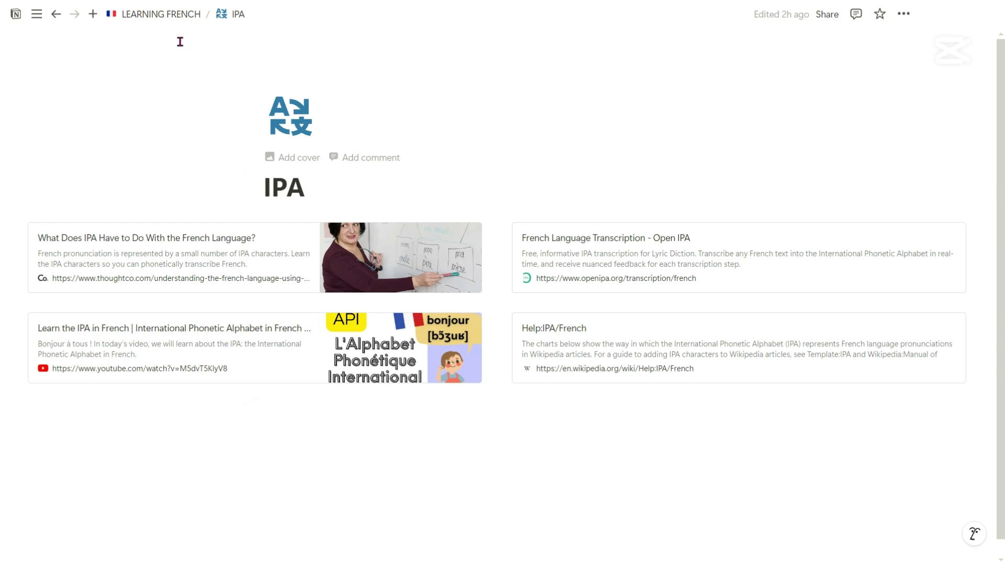
# - Back on the LEARNING FRENCH page, tick Monday for GRAMMAR in the Weekly Tracker and open that row's NOTES cell
pyautogui.click(176, 20)
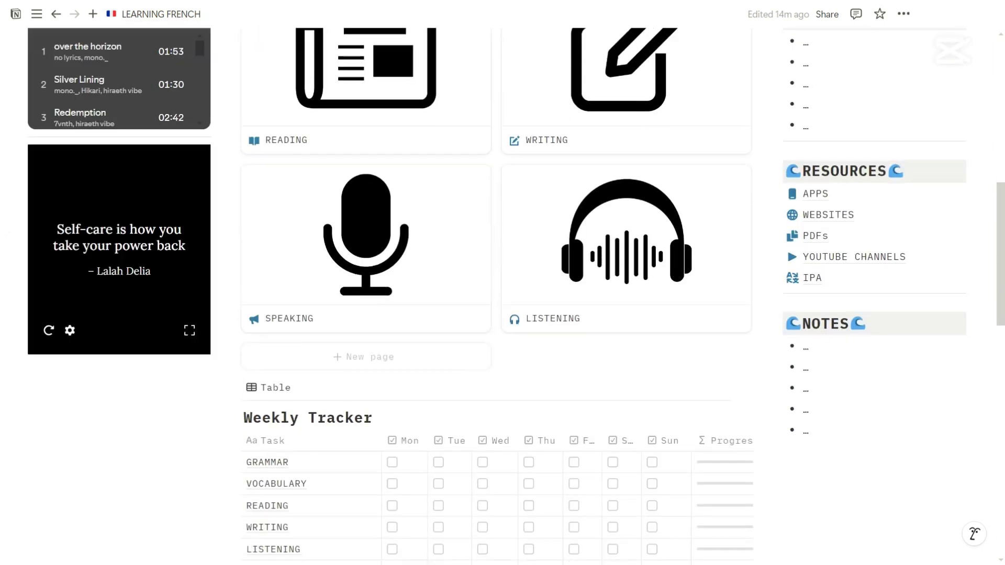
pyautogui.scroll(-3, 787, 247)
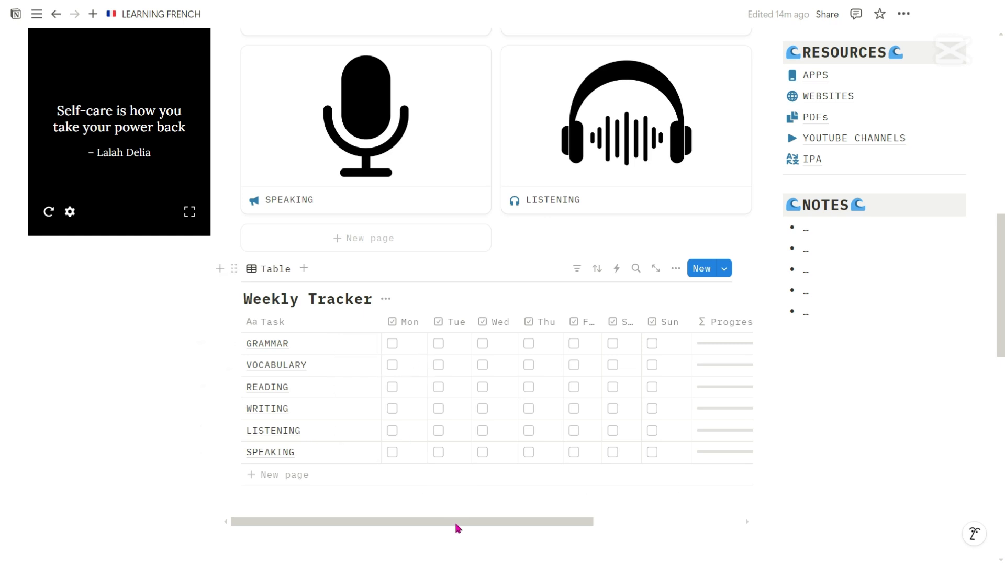
pyautogui.moveTo(462, 523); pyautogui.dragTo(482, 526)
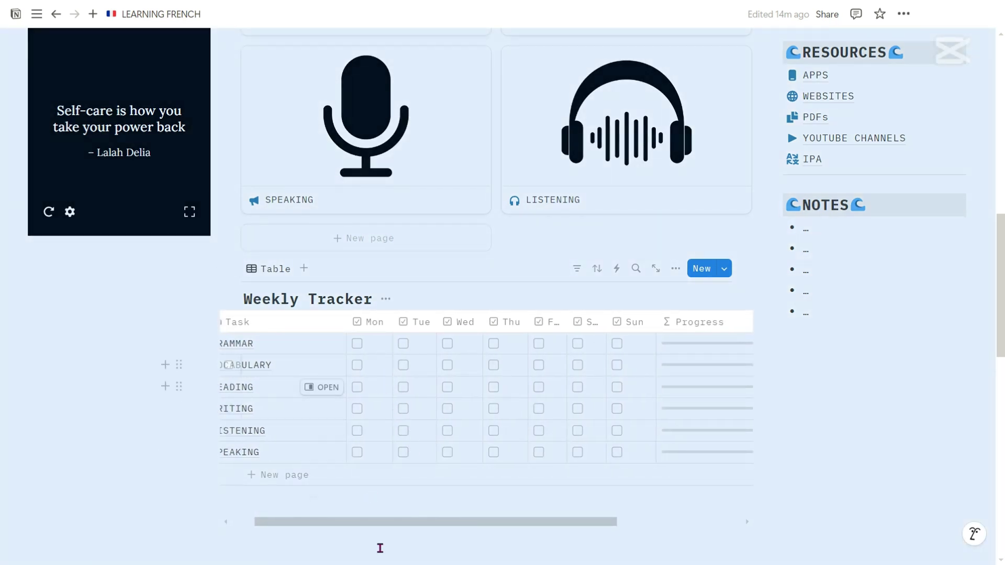
pyautogui.click(358, 343)
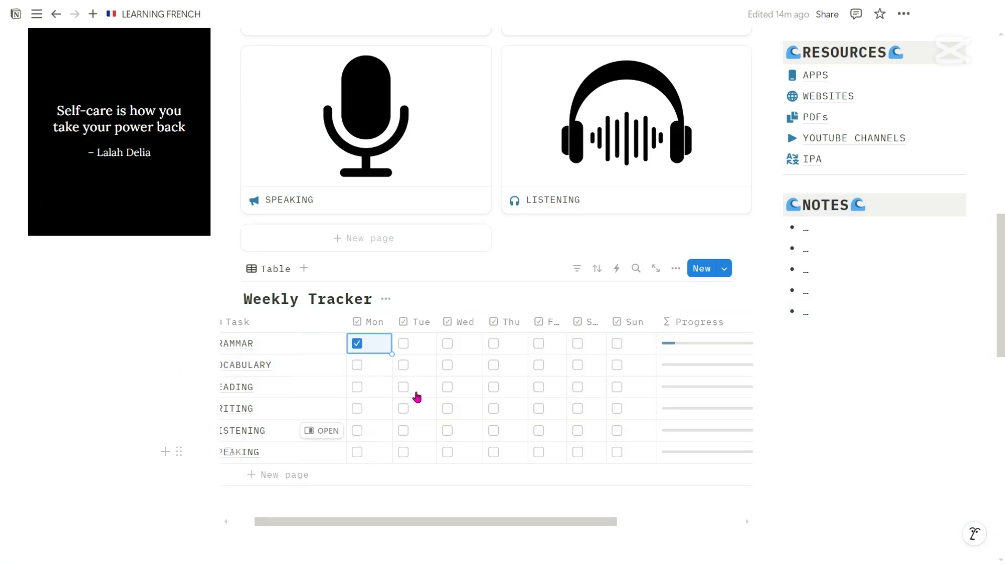
pyautogui.moveTo(492, 526); pyautogui.dragTo(588, 521)
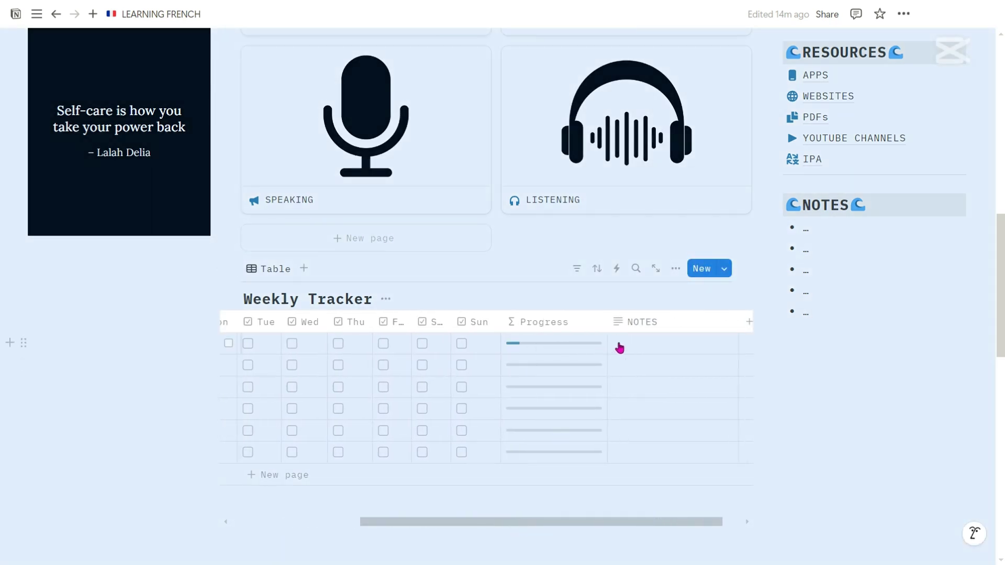
pyautogui.click(619, 347)
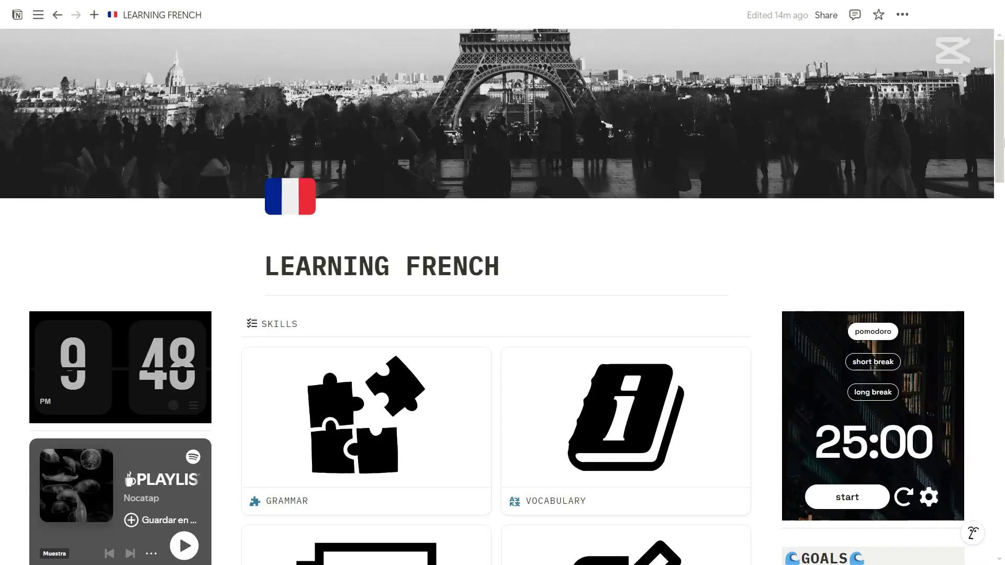
# - Open the GRAMMAR page from the SKILLS gallery and look through the topics table of its A1 level
pyautogui.moveTo(1001, 144); pyautogui.dragTo(1001, 206)
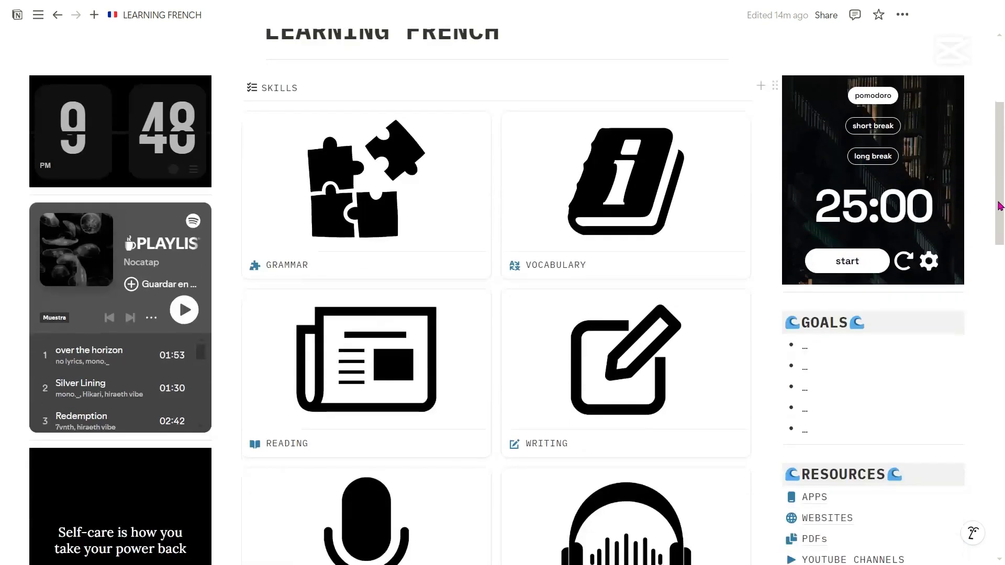
pyautogui.click(408, 204)
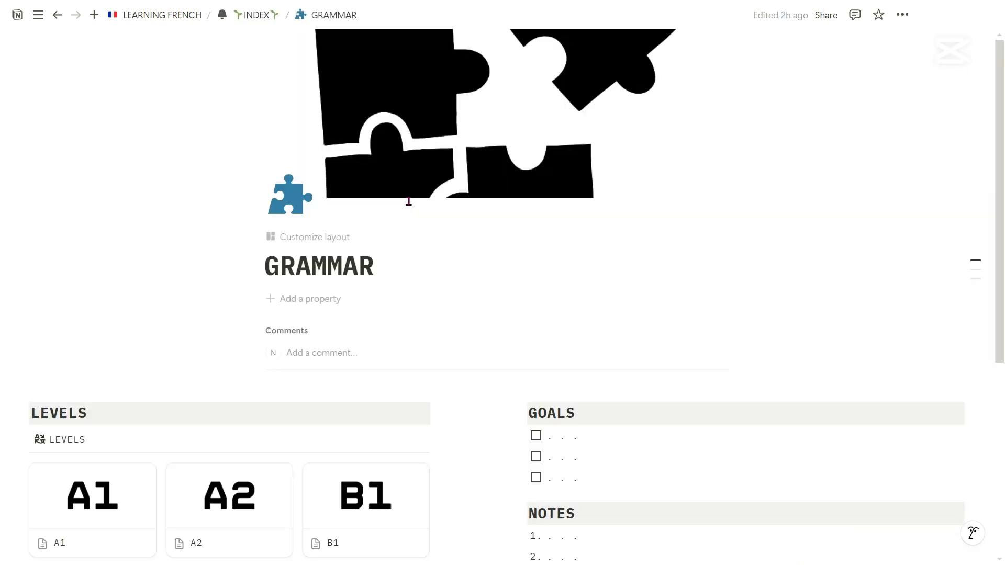
pyautogui.scroll(-3, 992, 215)
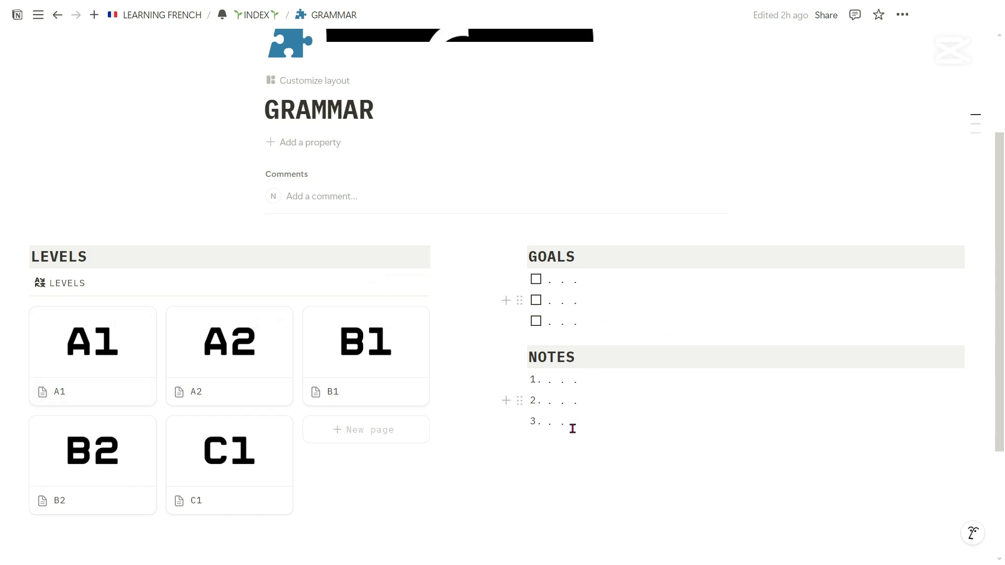
pyautogui.click(91, 356)
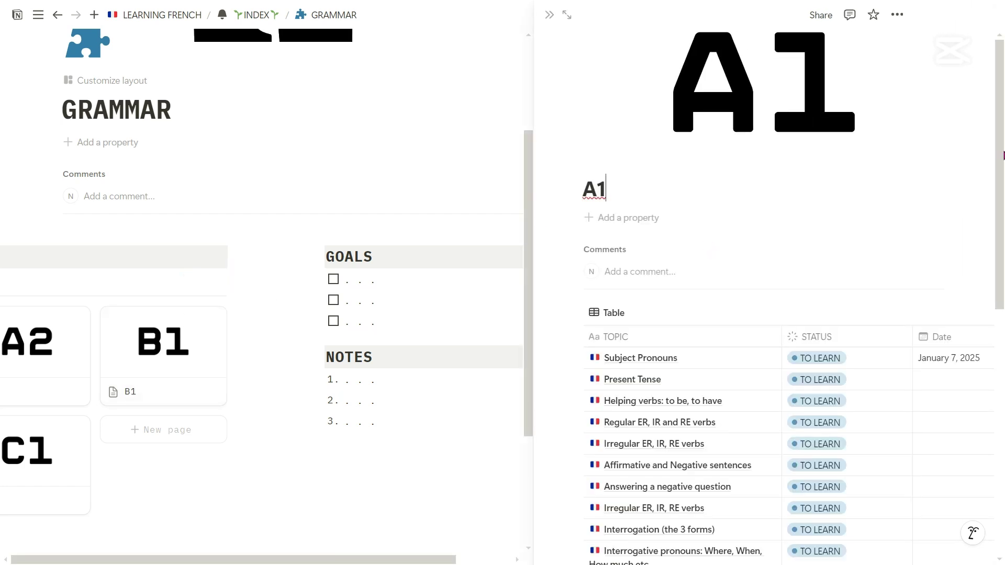
pyautogui.moveTo(1004, 156); pyautogui.dragTo(1000, 248)
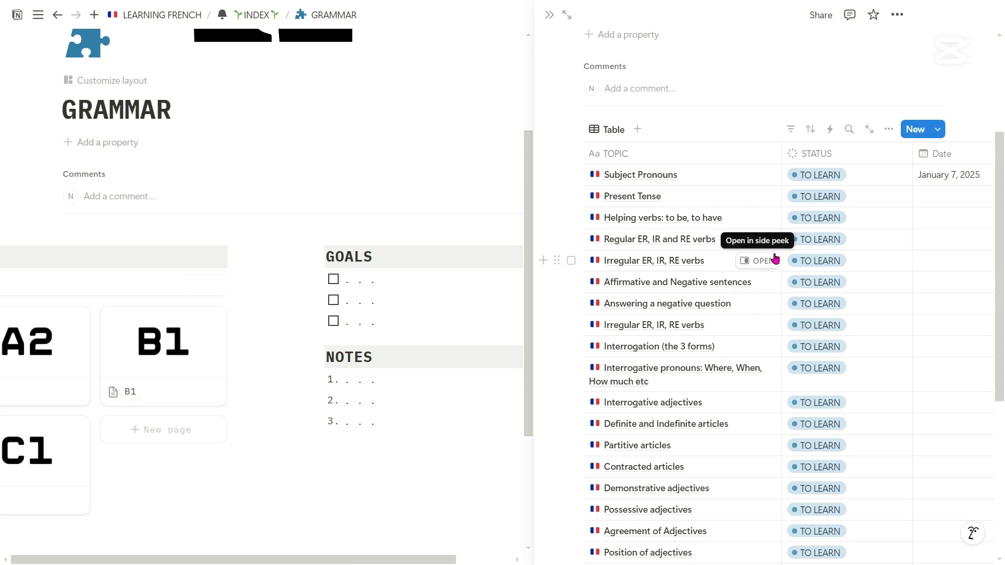
# - Examine the status options and the date field of the Subject Pronouns topic without changing them
pyautogui.click(822, 178)
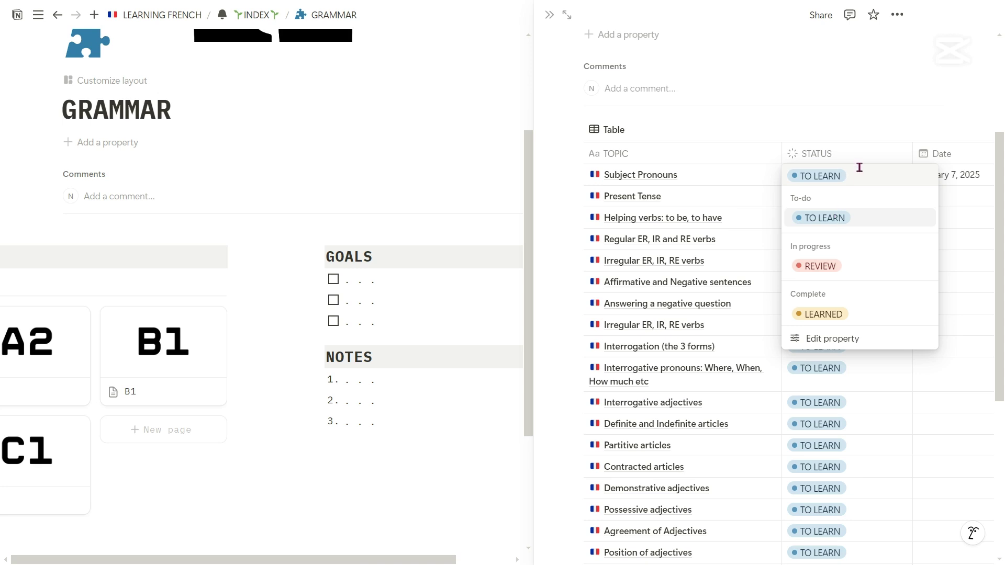
pyautogui.click(956, 178)
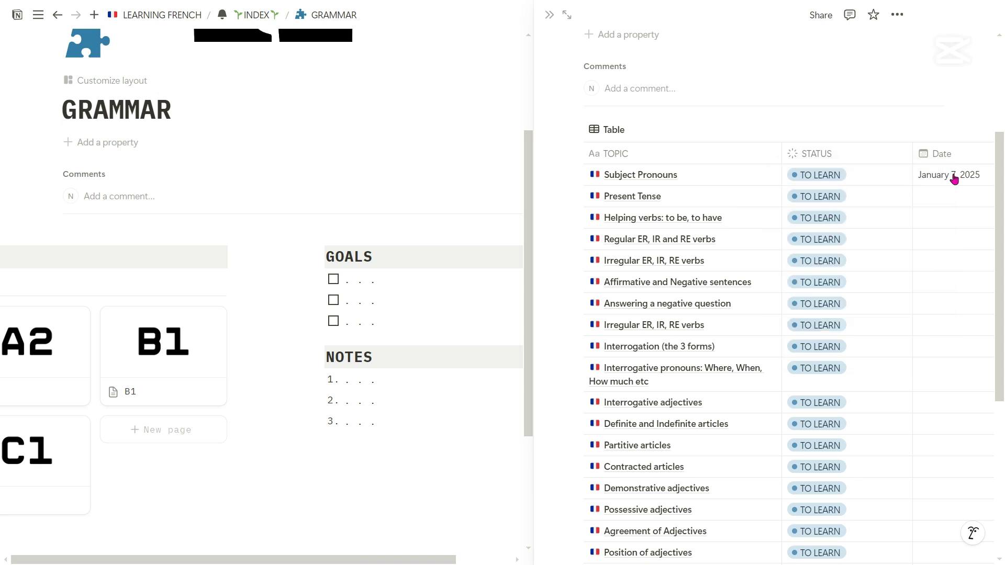
pyautogui.click(956, 178)
pyautogui.press('Escape')
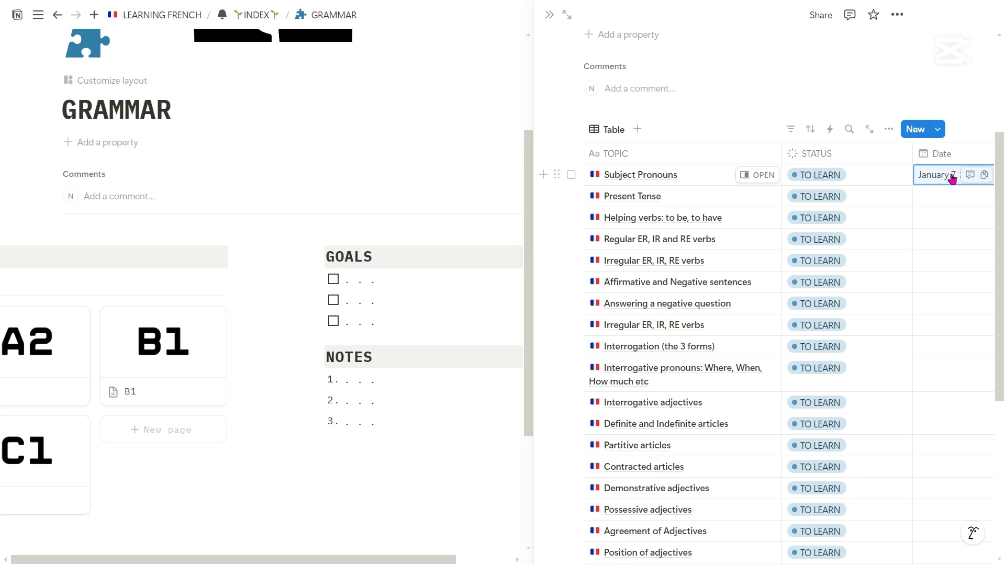
pyautogui.click(803, 171)
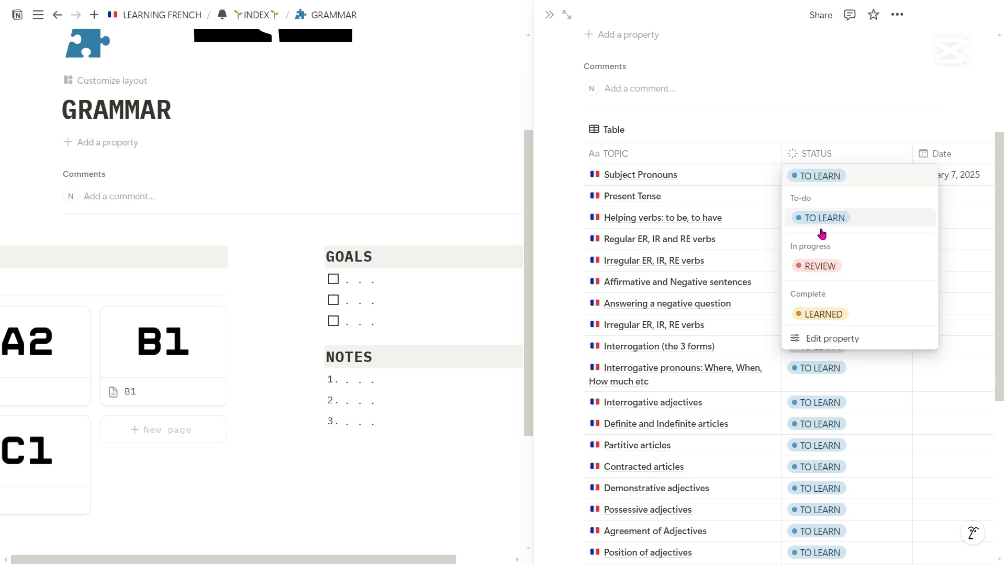
pyautogui.click(503, 104)
# - Go to the INDEX page, open the VOCABULARY page from it and view its LEVELS gallery
pyautogui.click(246, 14)
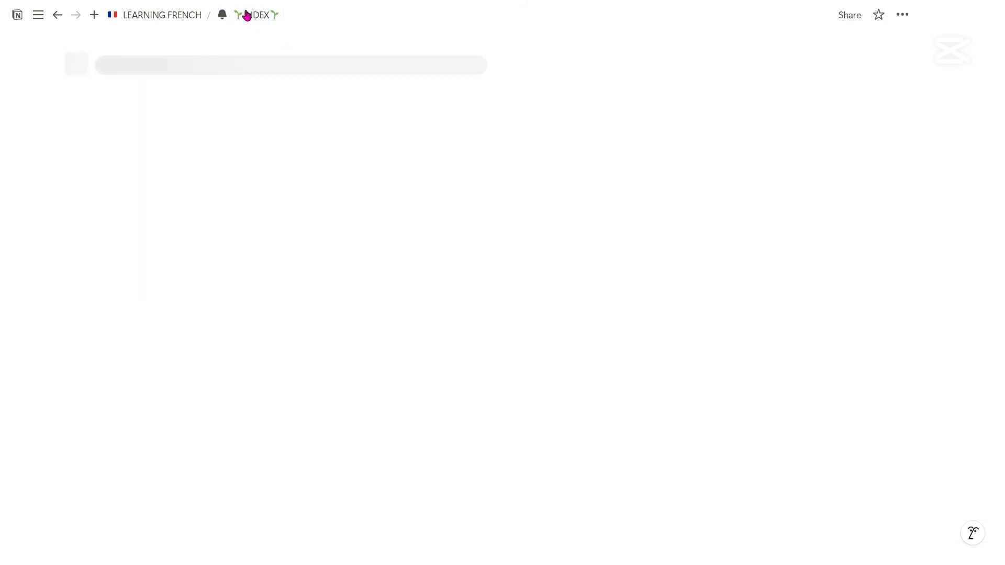
pyautogui.click(373, 199)
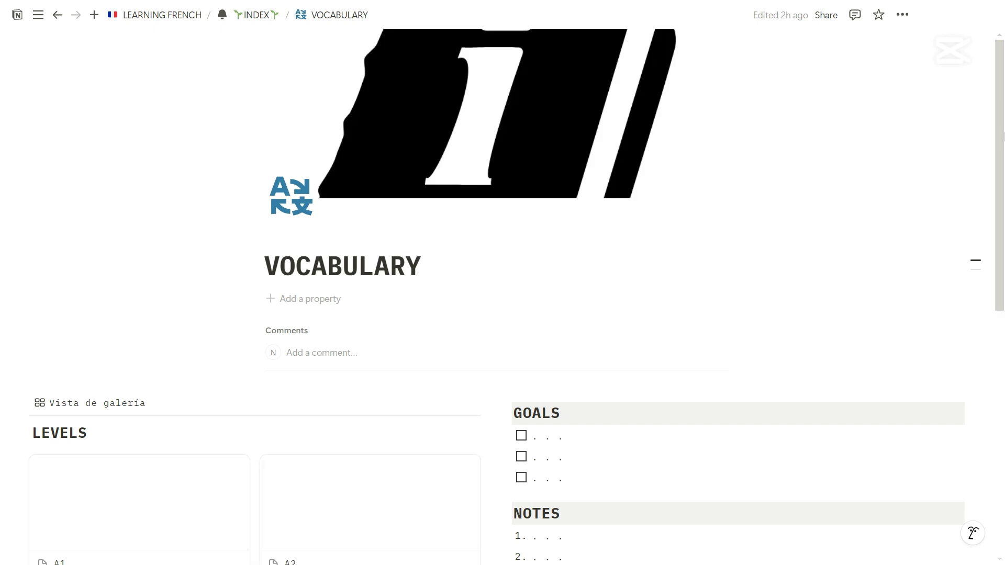
pyautogui.moveTo(1001, 136); pyautogui.dragTo(1000, 265)
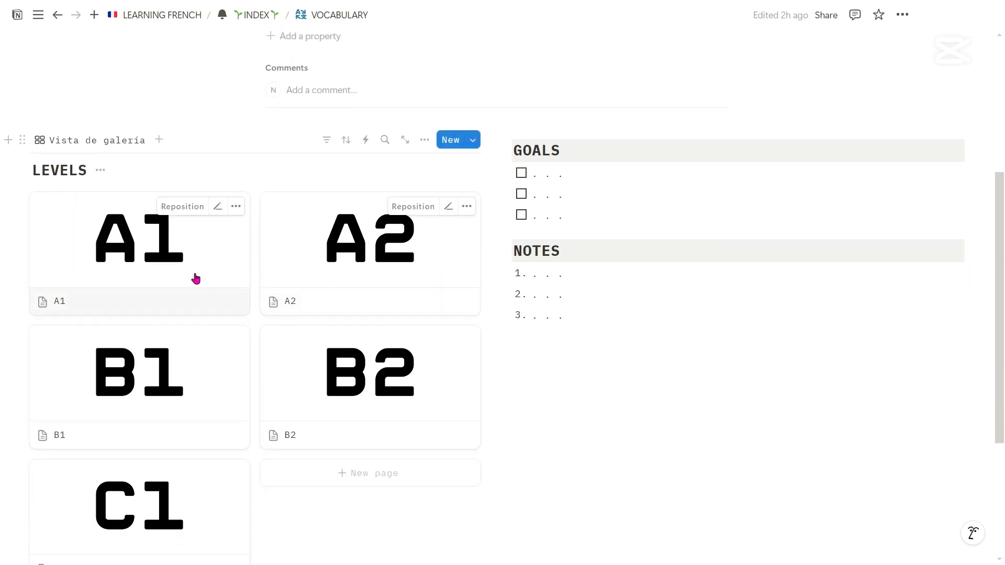
# - Open the Salutations topic from the A1 vocabulary level's TOPICS table and start its empty page body
pyautogui.click(171, 285)
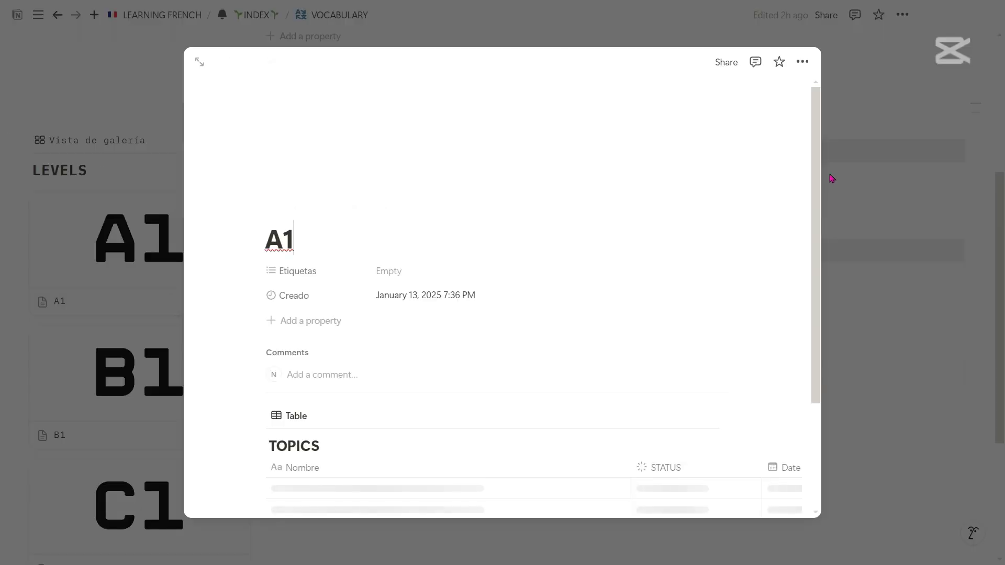
pyautogui.moveTo(817, 162); pyautogui.dragTo(818, 268)
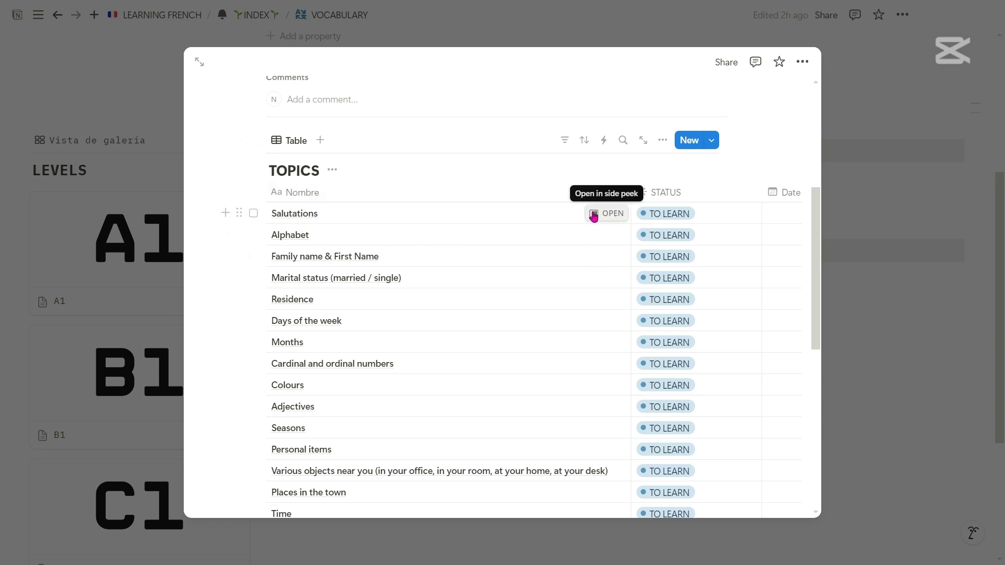
pyautogui.click(594, 215)
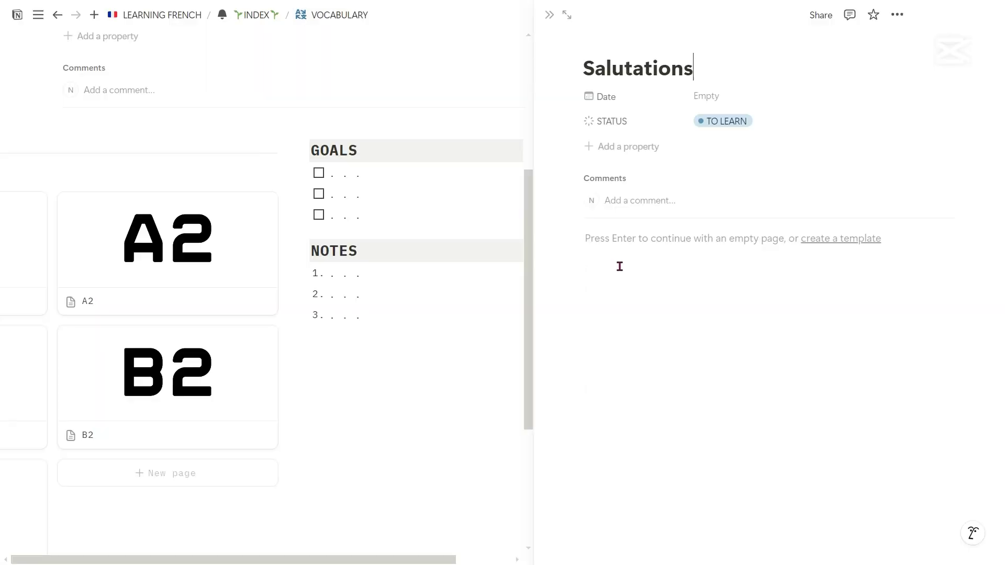
pyautogui.click(615, 249)
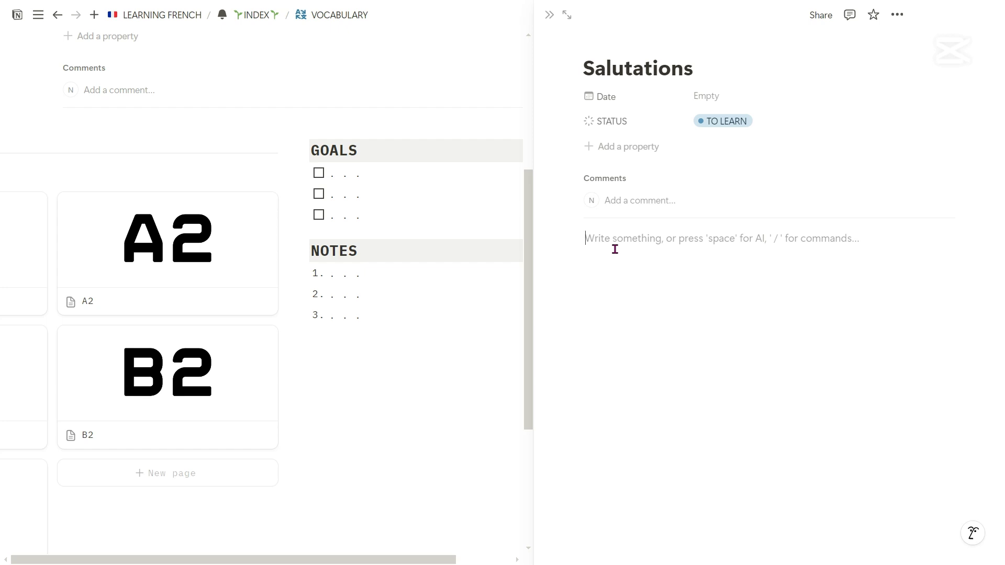
# - Write "salut" in the body of the Salutations page and turn that line into a toggle list
pyautogui.write('s')
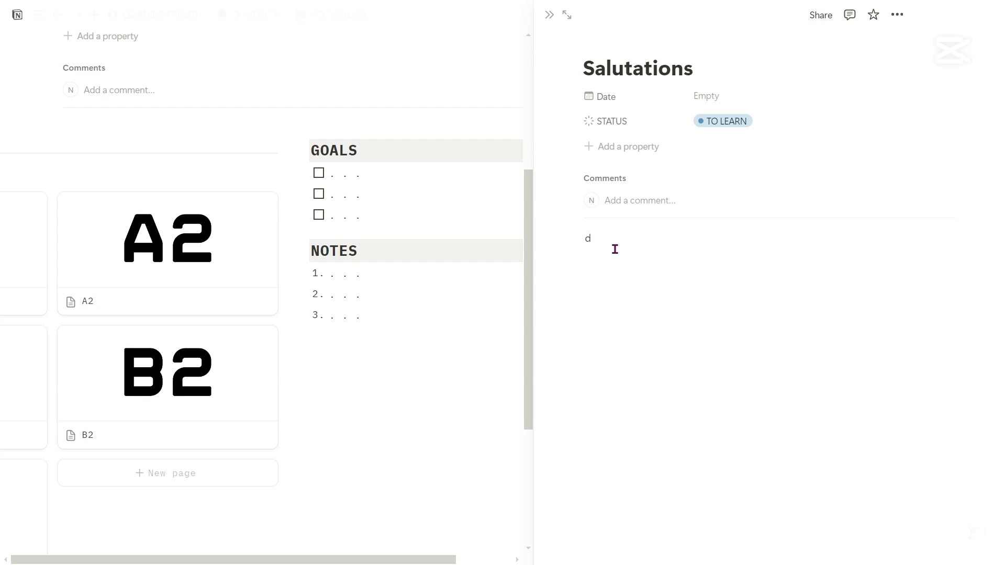
pyautogui.press('BackSpace')
pyautogui.write('salut')
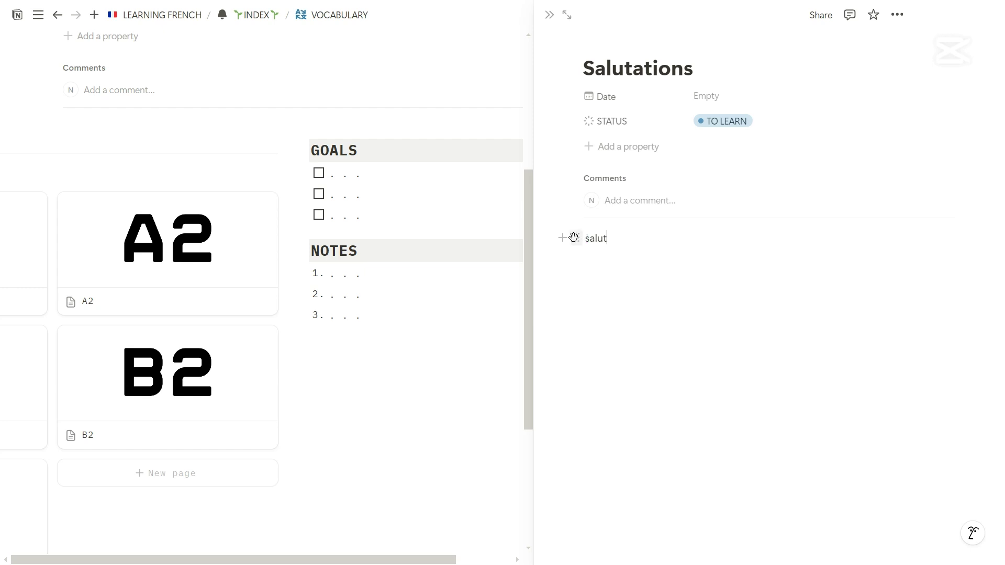
pyautogui.moveTo(612, 239); pyautogui.dragTo(583, 239)
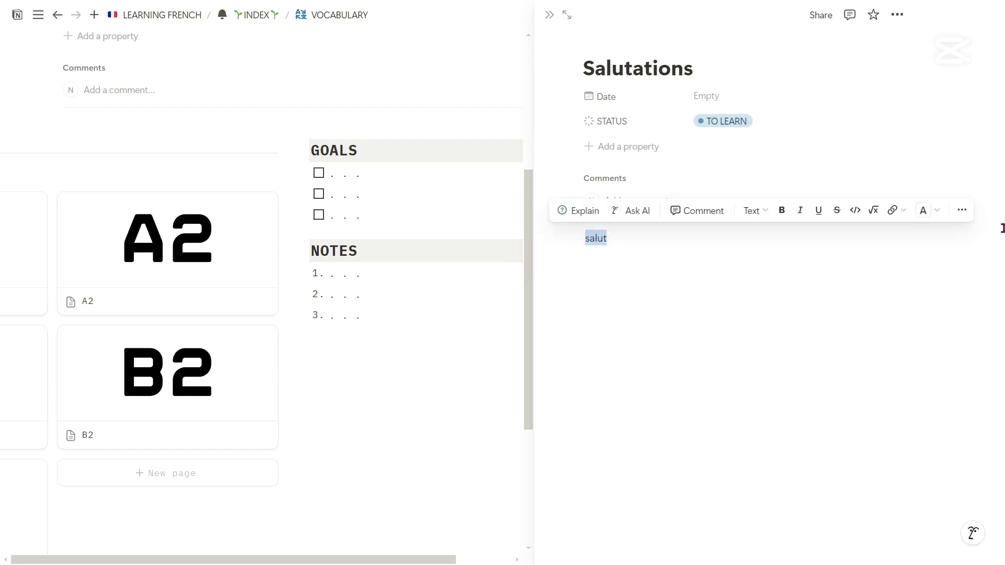
pyautogui.click(965, 212)
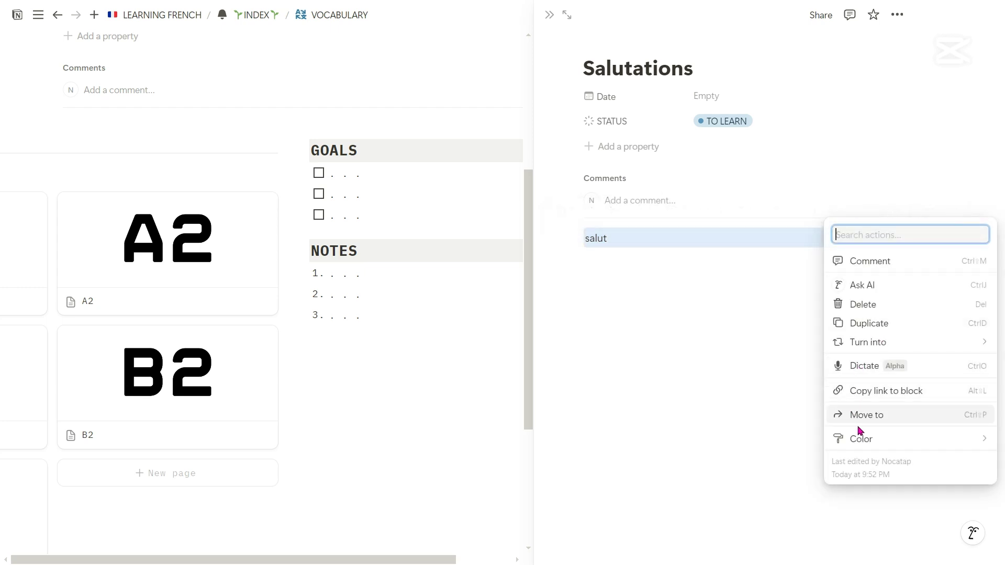
pyautogui.moveTo(863, 344)
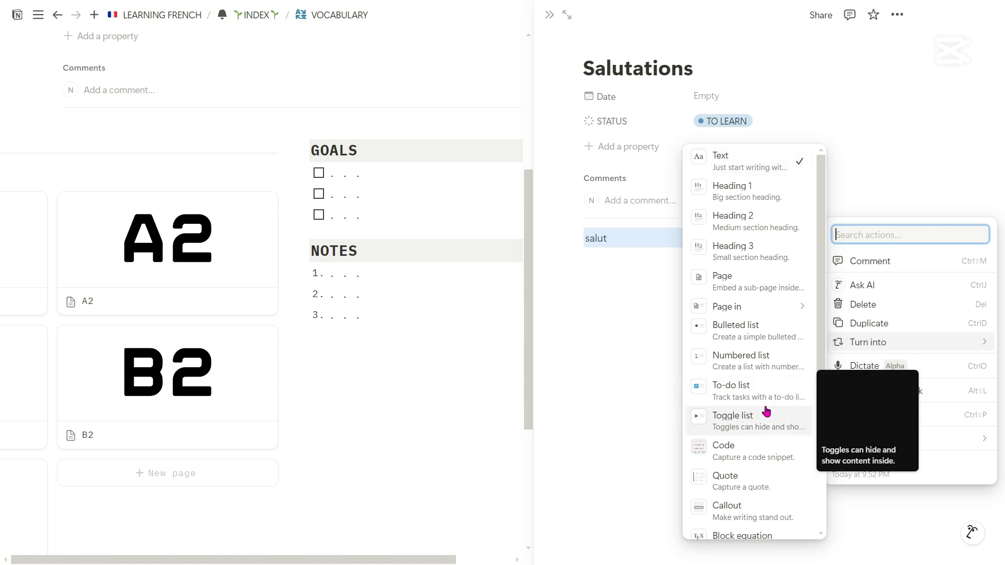
pyautogui.click(739, 417)
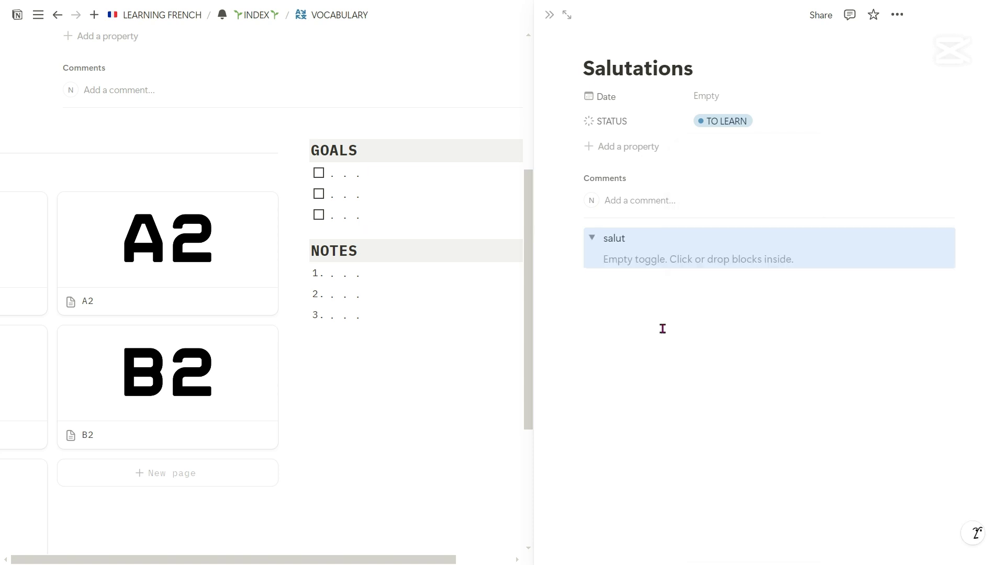
# - Add "hi" inside the salut toggle and try collapsing and expanding it
pyautogui.click(622, 263)
pyautogui.write('hi')
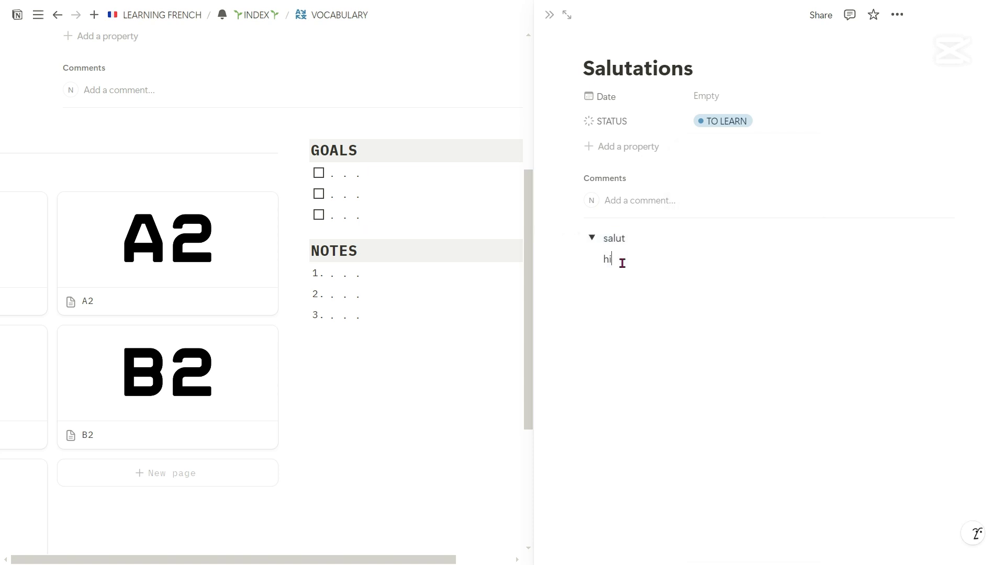
pyautogui.click(592, 239)
pyautogui.click(592, 239)
pyautogui.click(592, 239)
# - Delete the text inside the salut toggle and remove the toggle itself from the page
pyautogui.moveTo(652, 284); pyautogui.dragTo(588, 238)
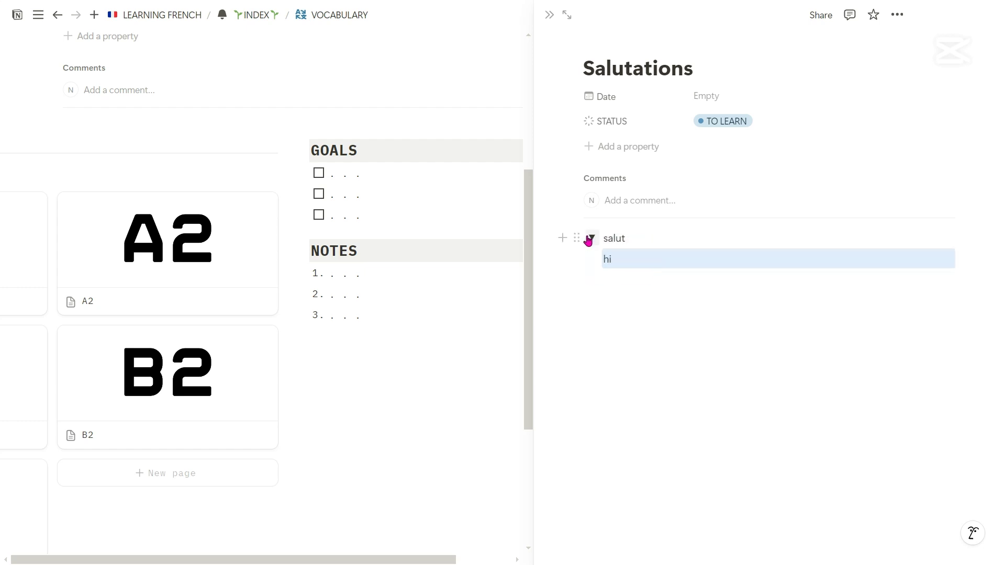
pyautogui.press('BackSpace')
pyautogui.click(575, 240)
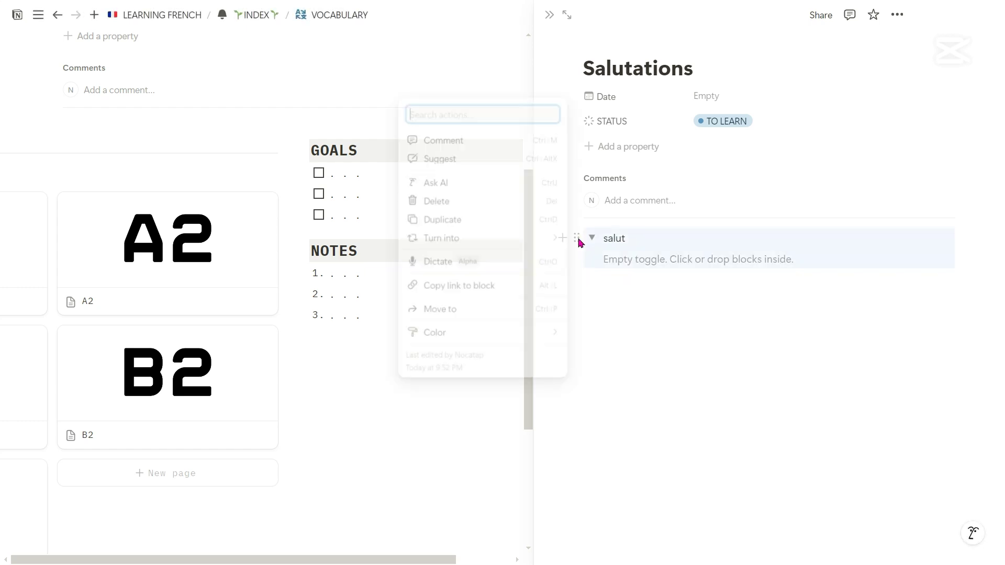
pyautogui.press('Delete')
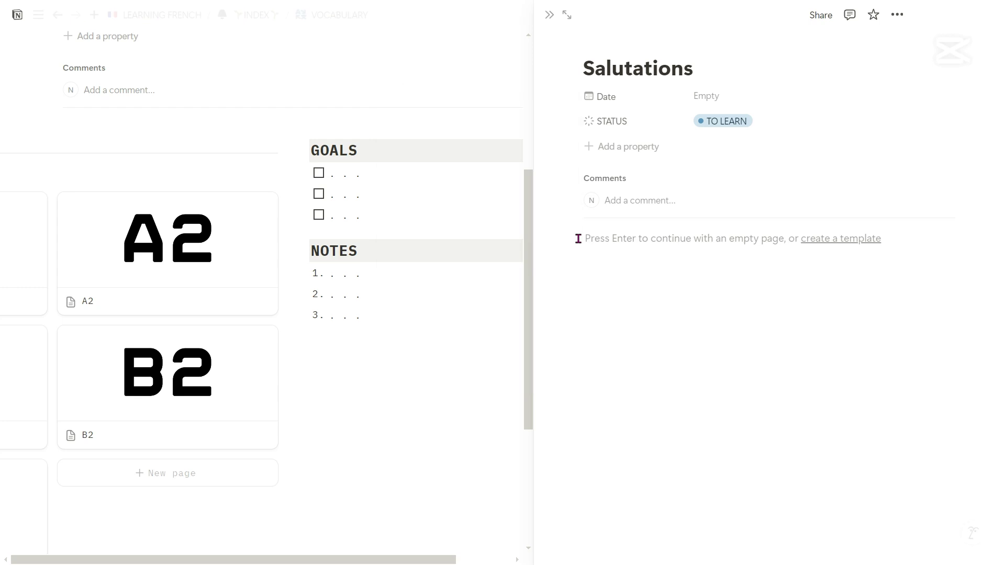
# - Close the Salutations page and look through the TOPICS table of the A1 vocabulary level
pyautogui.click(549, 17)
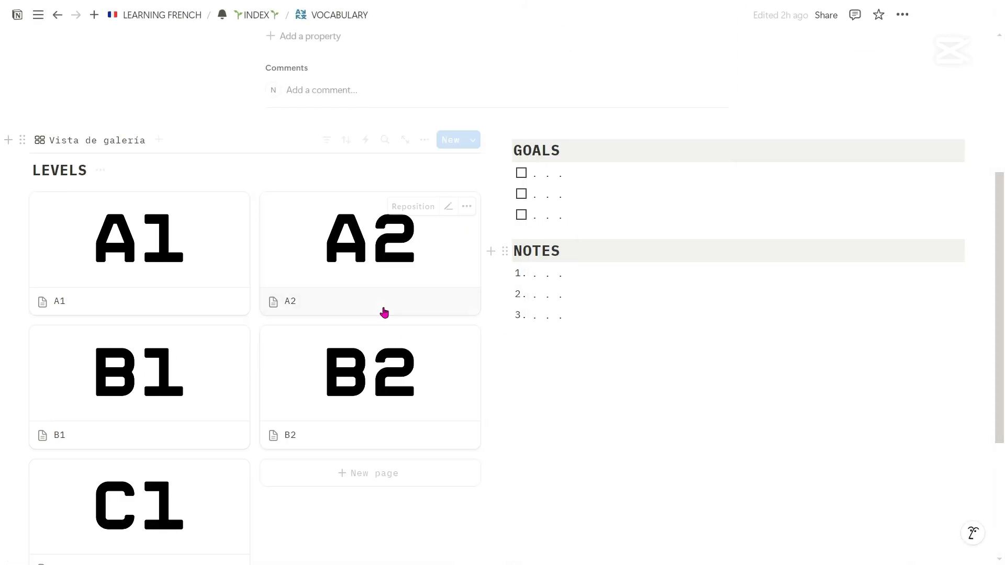
pyautogui.click(156, 261)
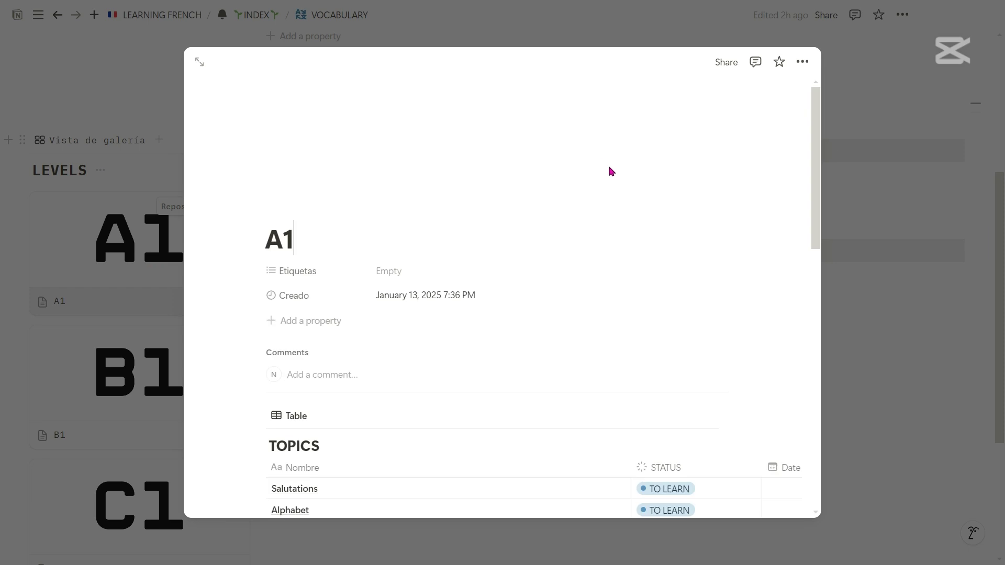
pyautogui.moveTo(819, 160); pyautogui.dragTo(819, 283)
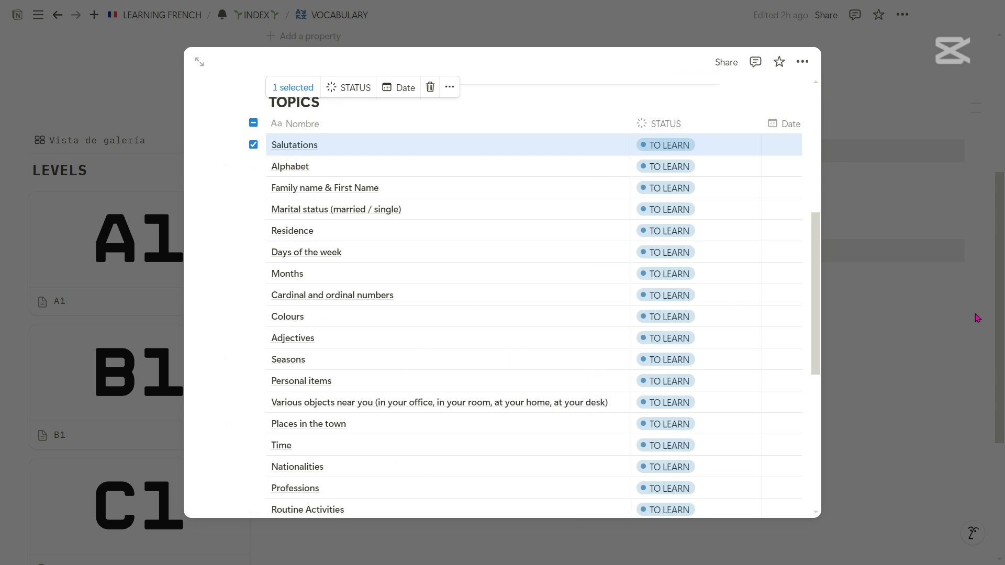
pyautogui.click(884, 330)
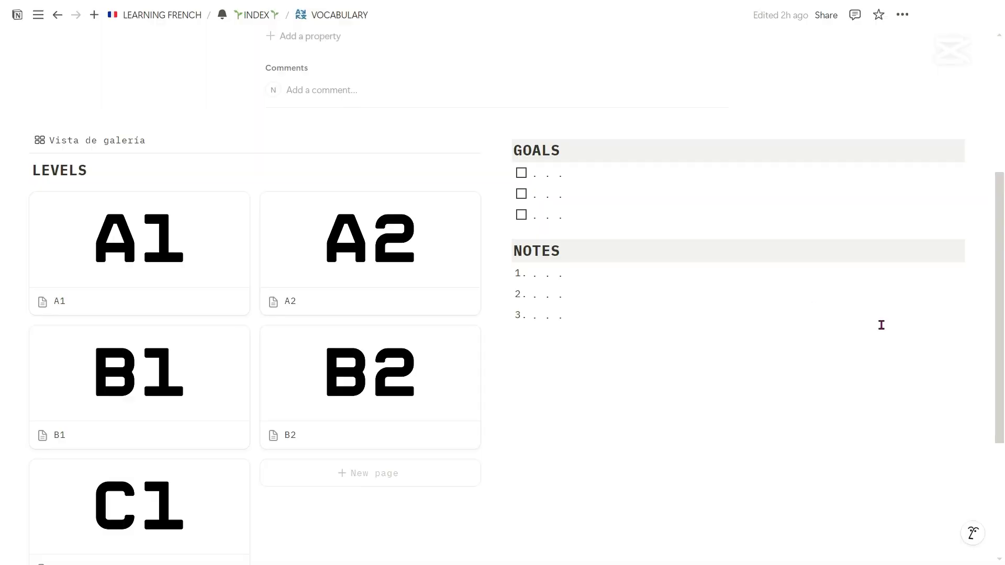
# - Return to the INDEX page, open the READING page and view its LEVELS gallery
pyautogui.click(259, 15)
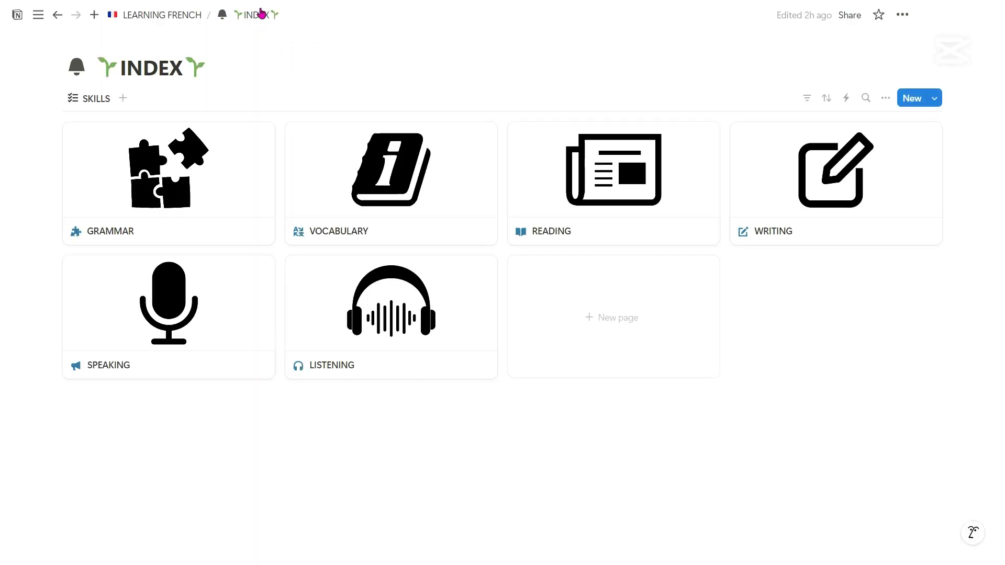
pyautogui.click(647, 210)
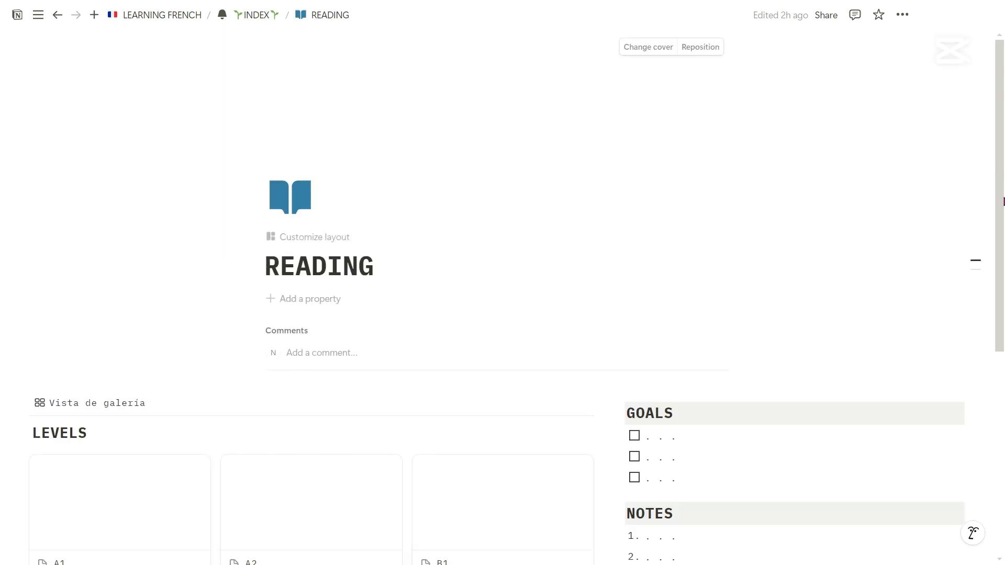
pyautogui.scroll(-5, 646, 204)
pyautogui.scroll(1, 435, 234)
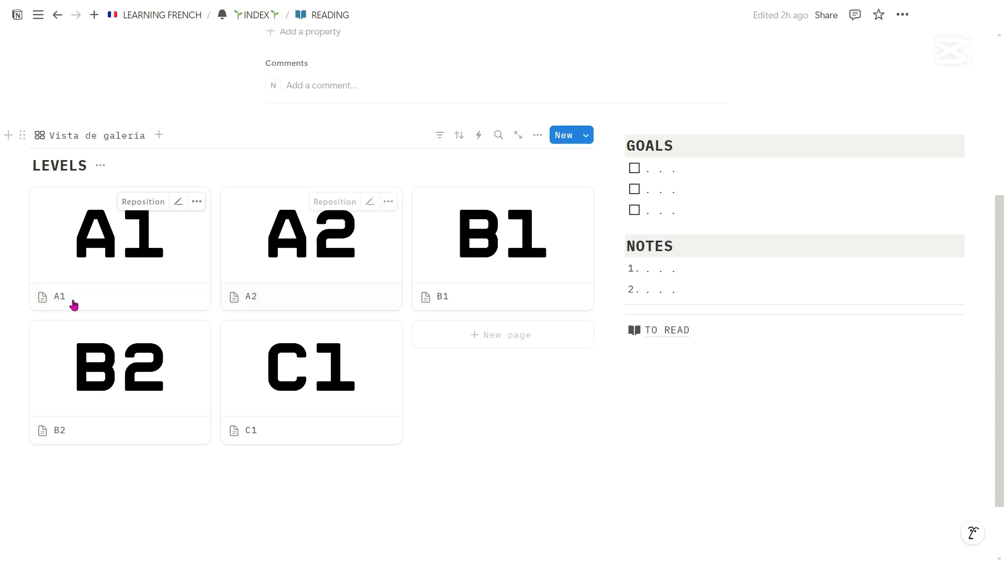
# - Open TOPIC 1 from the A1 reading level's TOPICS table and view its TO IMPROVE and NEW WORDS sections
pyautogui.click(130, 265)
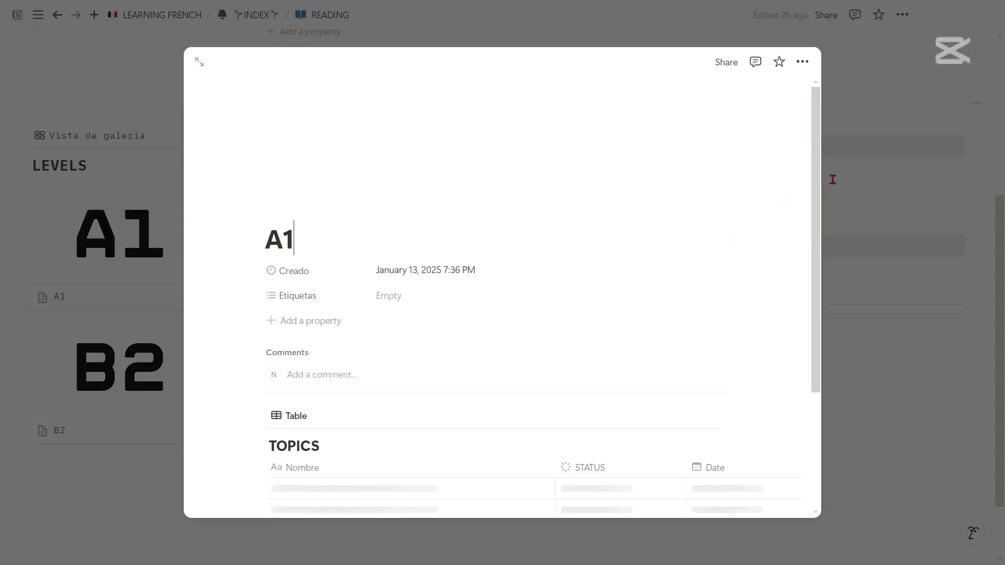
pyautogui.moveTo(818, 194); pyautogui.dragTo(819, 354)
pyautogui.moveTo(814, 253); pyautogui.dragTo(813, 285)
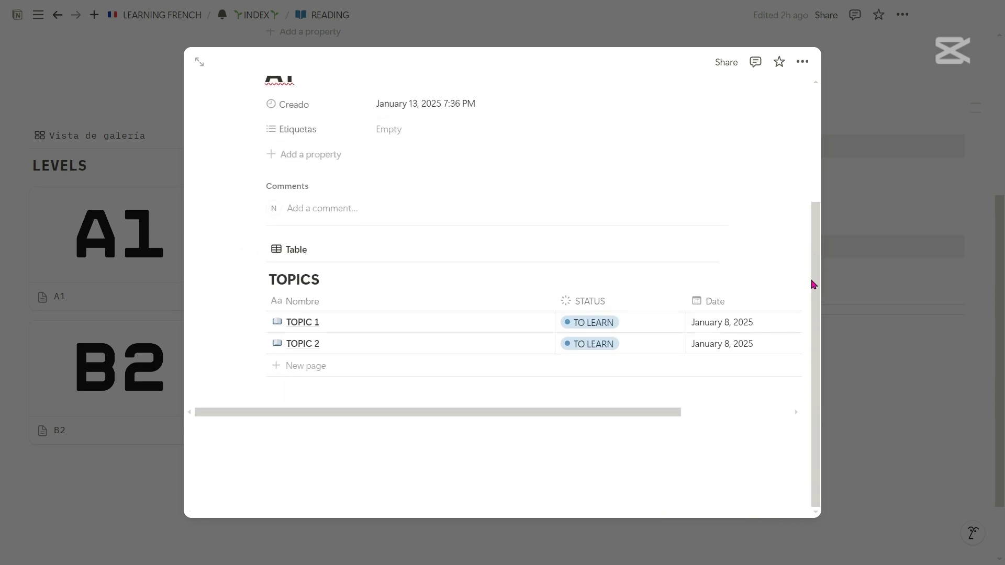
pyautogui.click(528, 323)
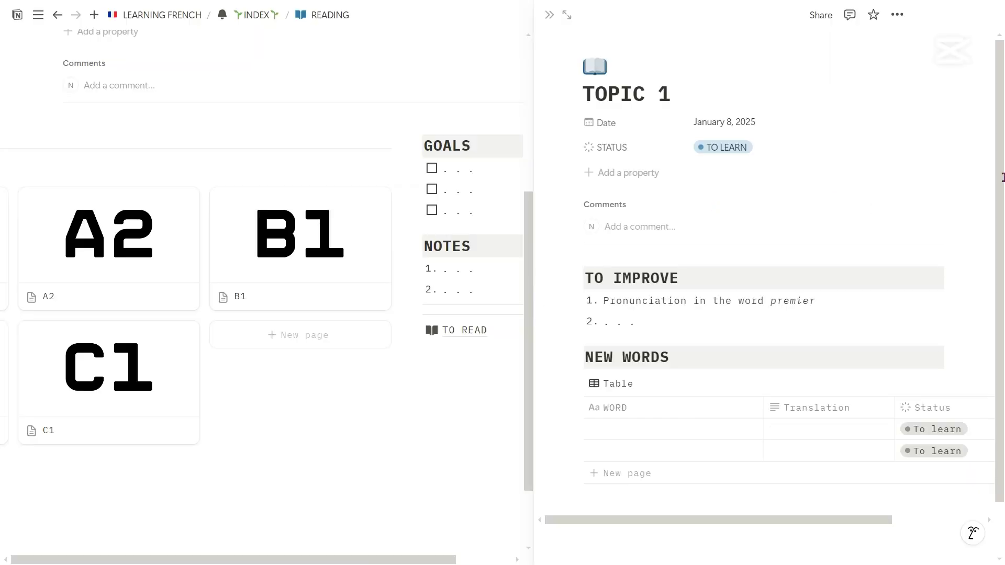
pyautogui.moveTo(1003, 170); pyautogui.dragTo(1004, 198)
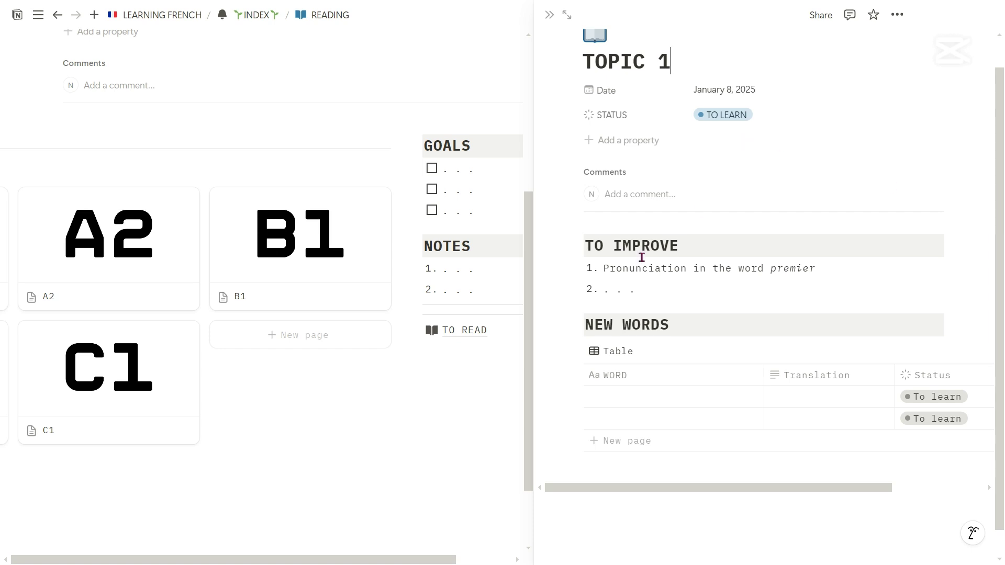
# - Replace the first TO IMPROVE item of TOPIC 1 with the placeholder ". . ."
pyautogui.moveTo(585, 251); pyautogui.dragTo(655, 283)
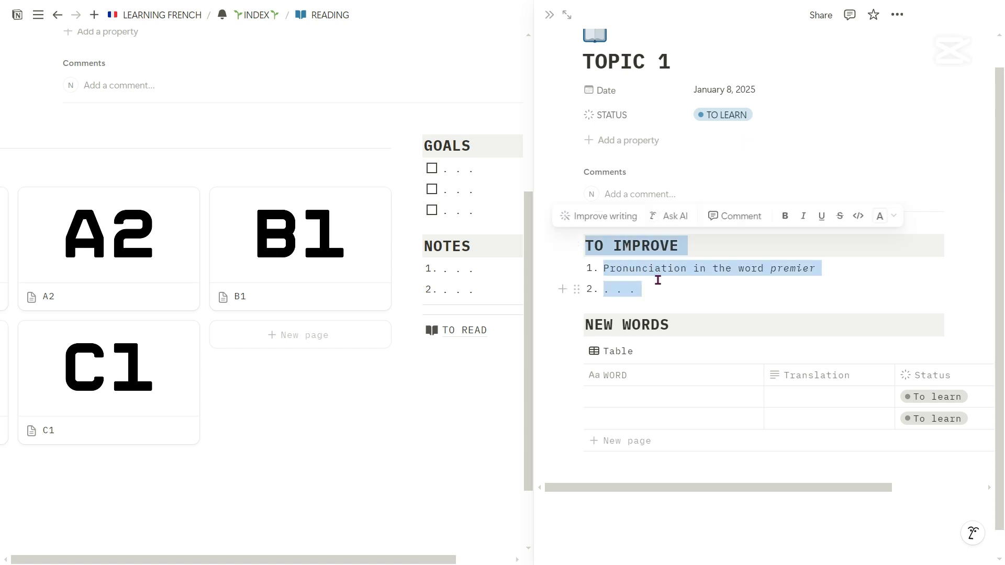
pyautogui.click(720, 274)
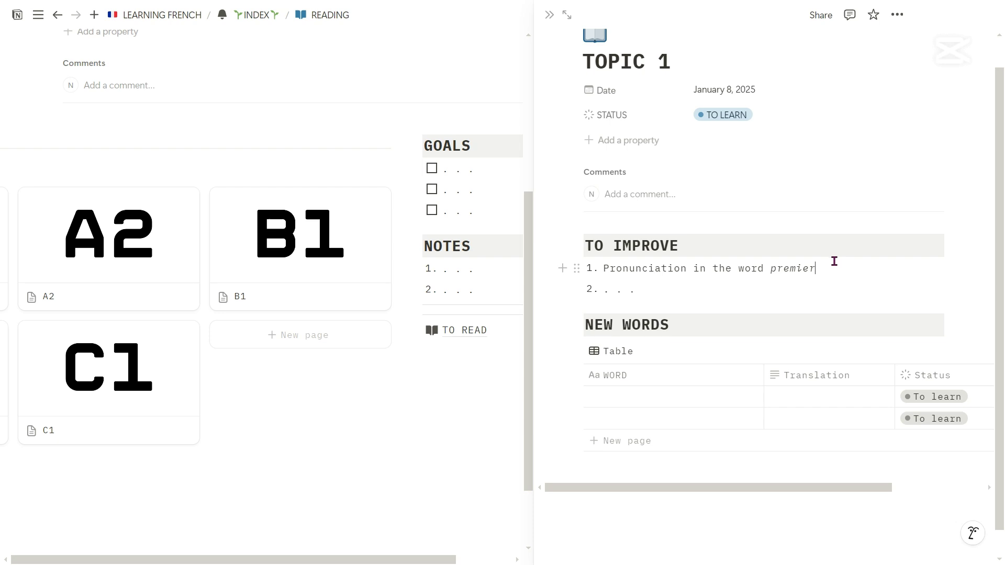
pyautogui.moveTo(835, 262); pyautogui.dragTo(603, 268)
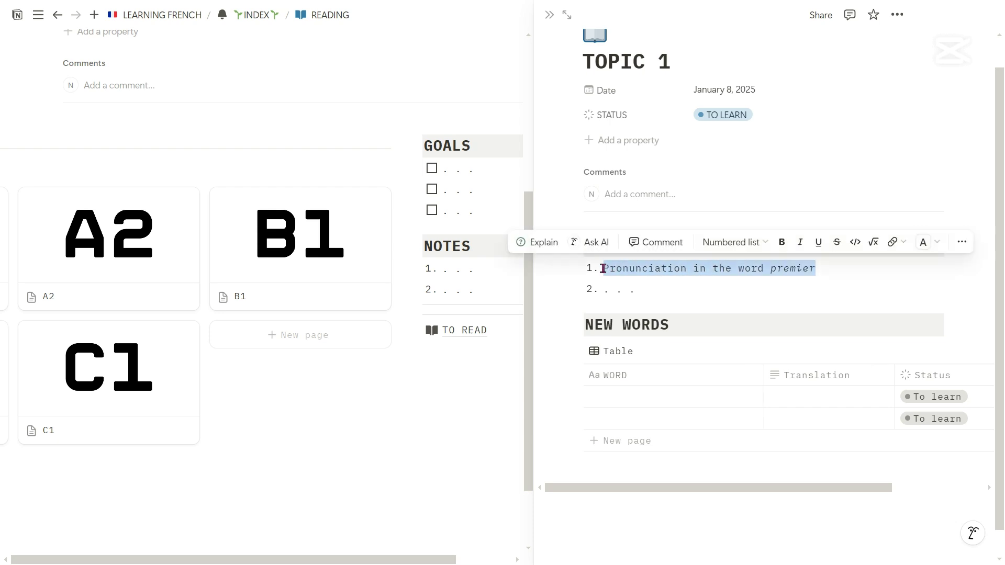
pyautogui.press('BackSpace')
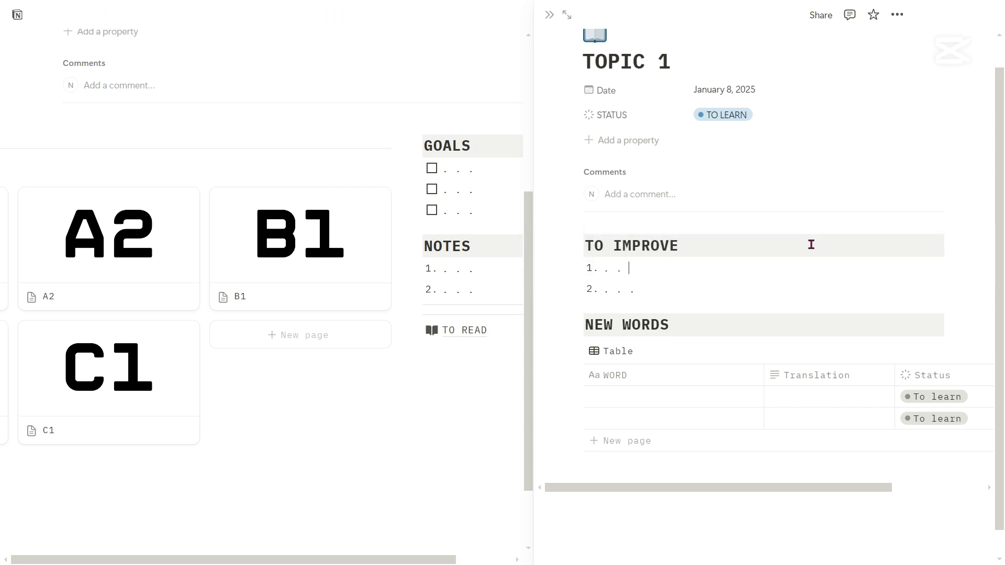
pyautogui.write('.')
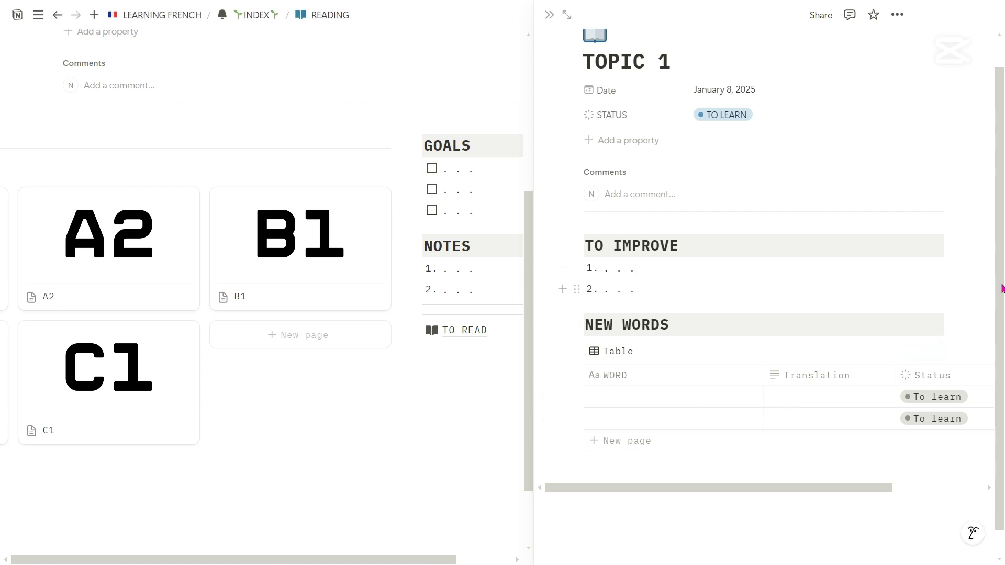
# - Look over the NEW WORDS table of TOPIC 1, then open the READING page's TO READ page and view its table
pyautogui.scroll(-1, 781, 363)
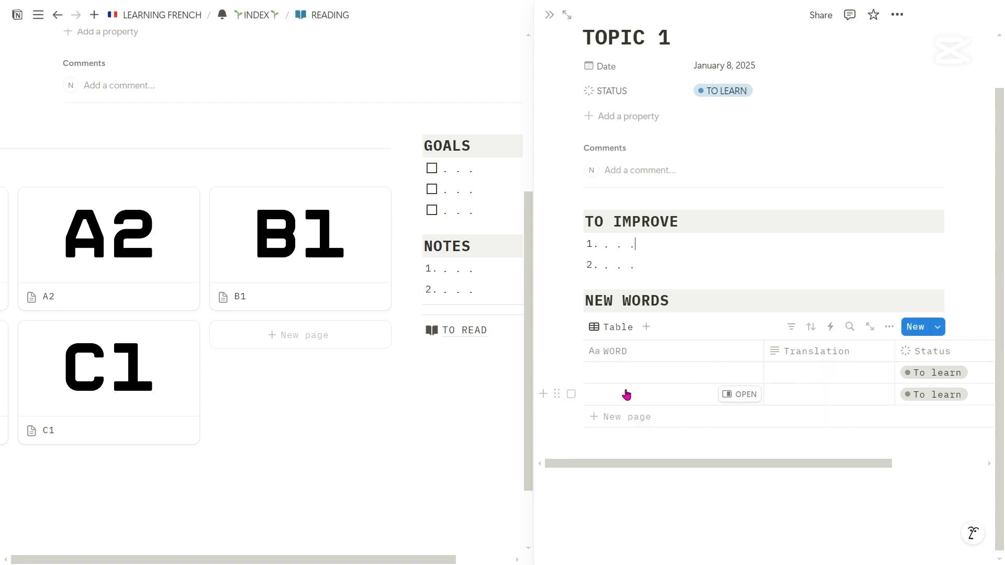
pyautogui.scroll(2, 567, 222)
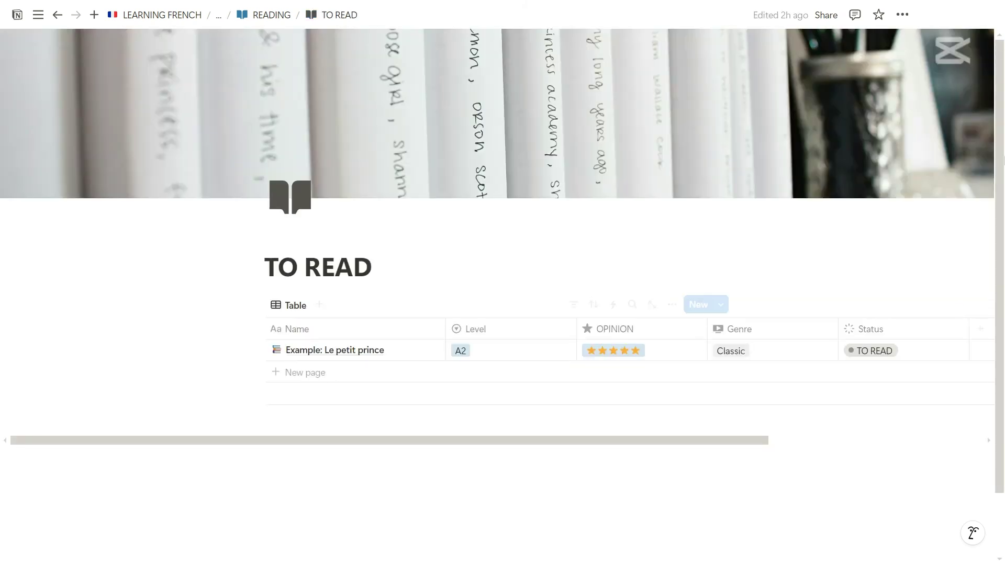
pyautogui.scroll(-1, 1004, 192)
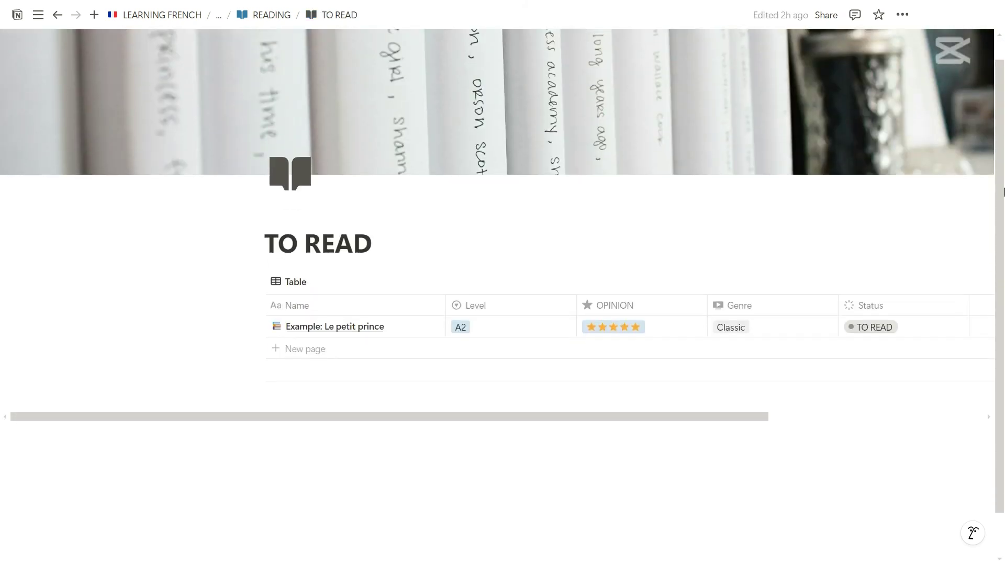
pyautogui.scroll(-1, 1003, 192)
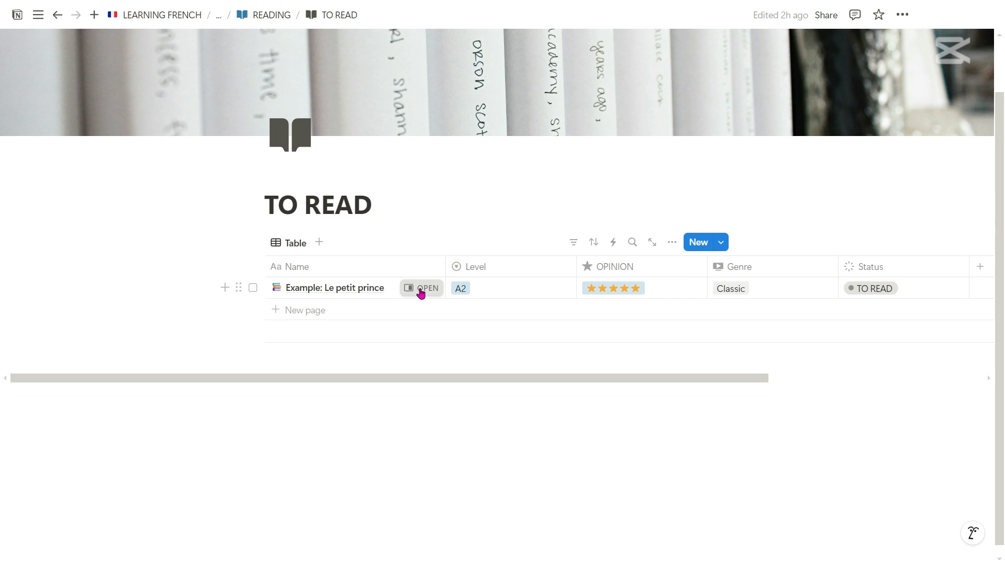
# - Open the "Example: Le petit prince" entry from the TO READ table and look over its sections and title
pyautogui.click(421, 289)
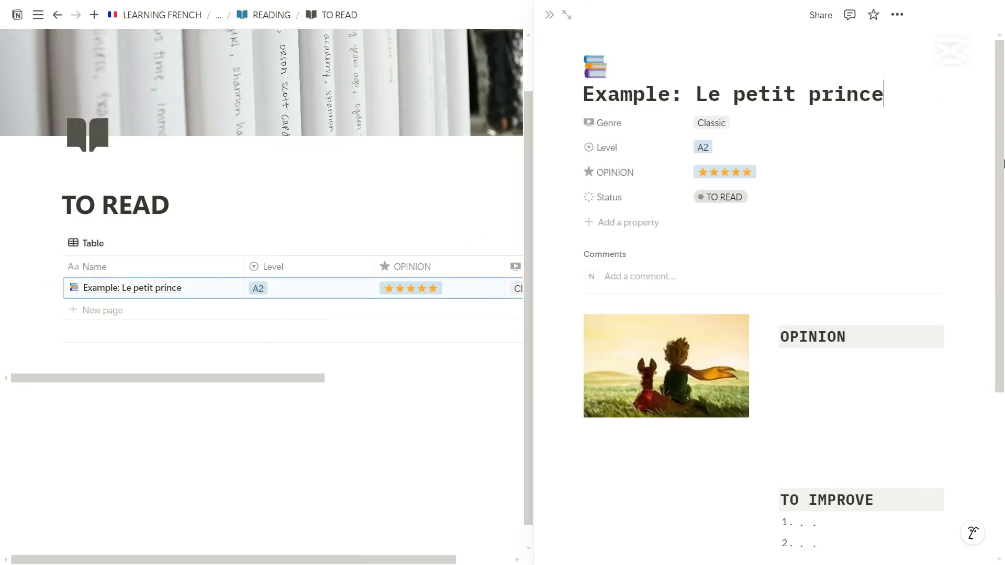
pyautogui.scroll(-3, 1004, 164)
pyautogui.scroll(3, 1003, 164)
pyautogui.moveTo(700, 94); pyautogui.dragTo(868, 96)
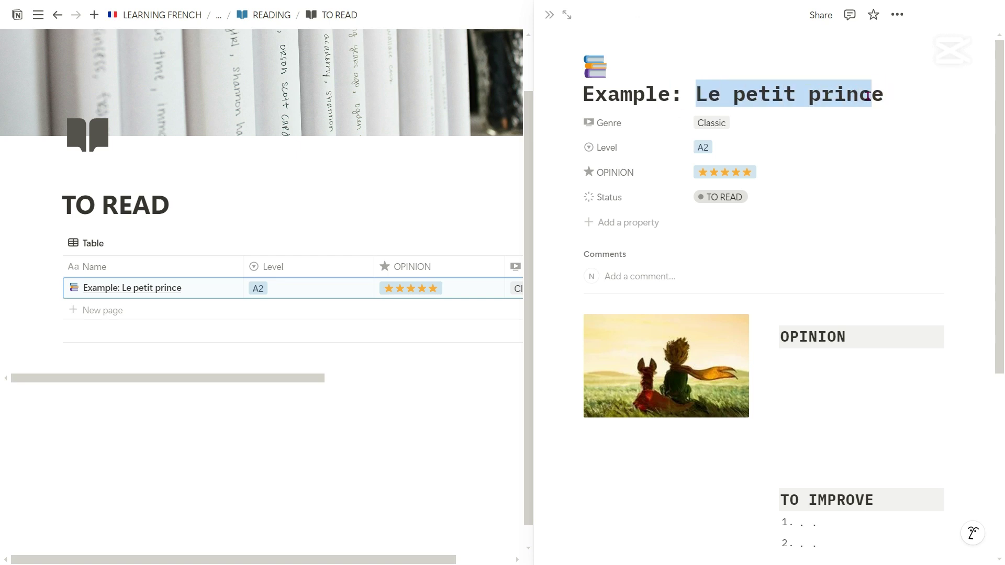
# - View the Level options of the Le petit prince entry and pick A2
pyautogui.scroll(-1, 1000, 141)
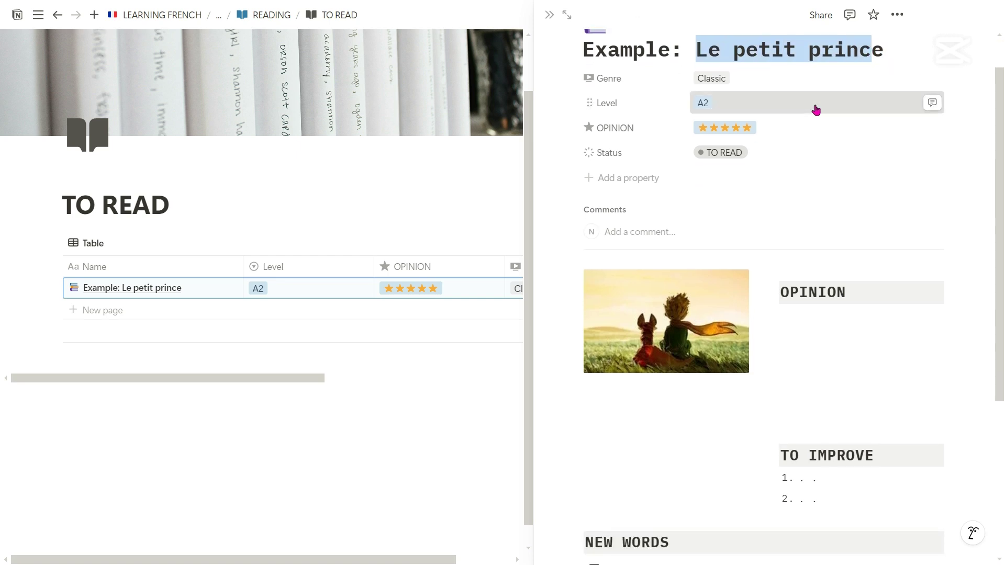
pyautogui.click(814, 105)
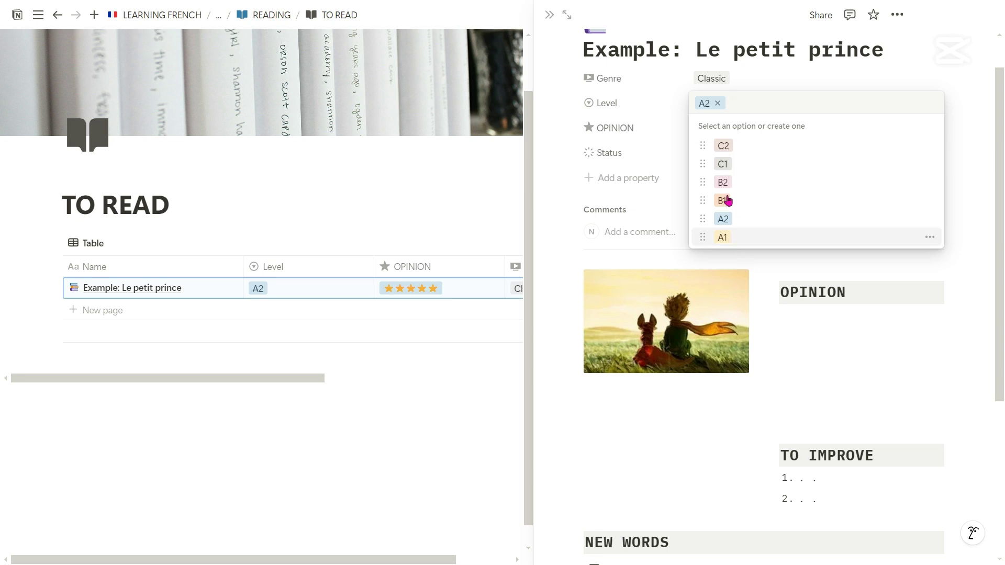
pyautogui.click(728, 217)
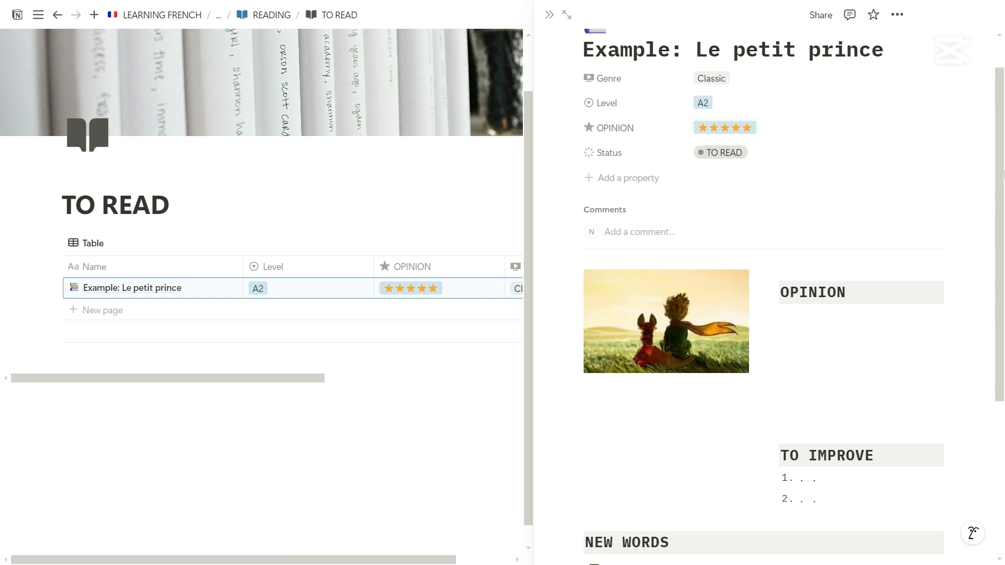
# - Look over the OPINION, TO IMPROVE and NEW WORDS sections of the Le petit prince entry
pyautogui.scroll(-1, 1003, 198)
pyautogui.moveTo(1003, 198); pyautogui.dragTo(998, 281)
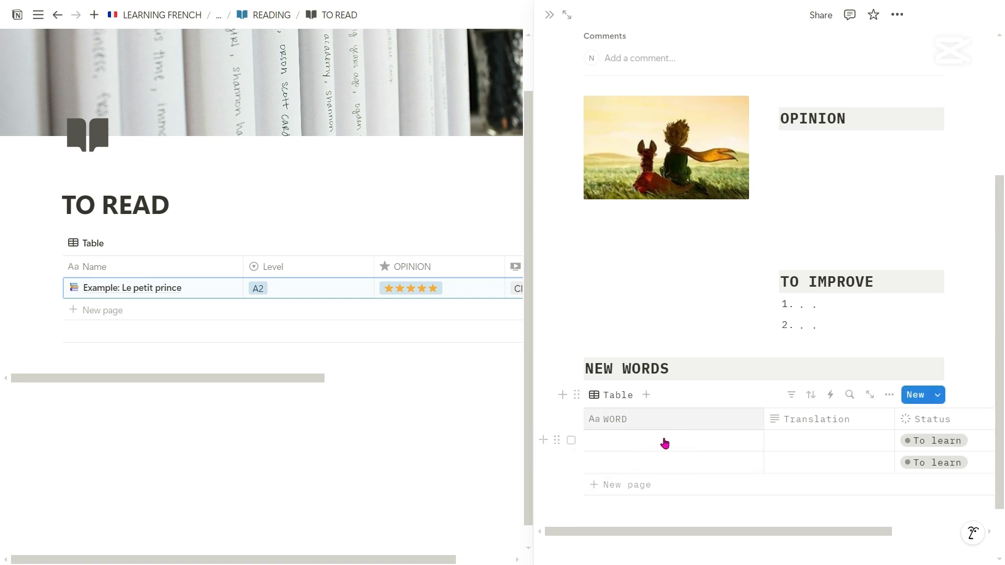
pyautogui.moveTo(1001, 339); pyautogui.dragTo(999, 369)
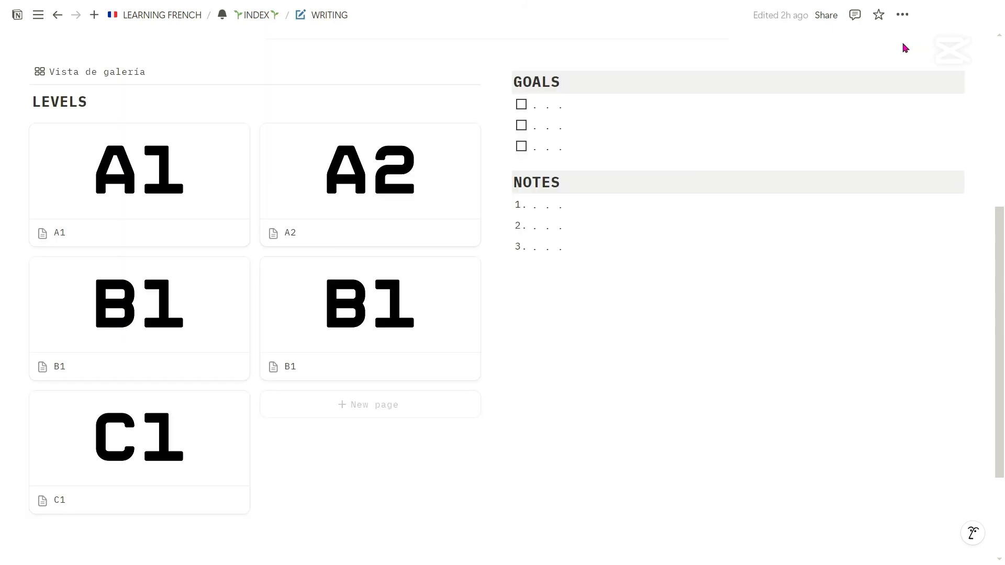
# - Look over the WRITING page's levels, goals and notes, and open its A1 level to view the FROM WEBSITE and MY PARAGRAPHS tables
pyautogui.scroll(6, 905, 48)
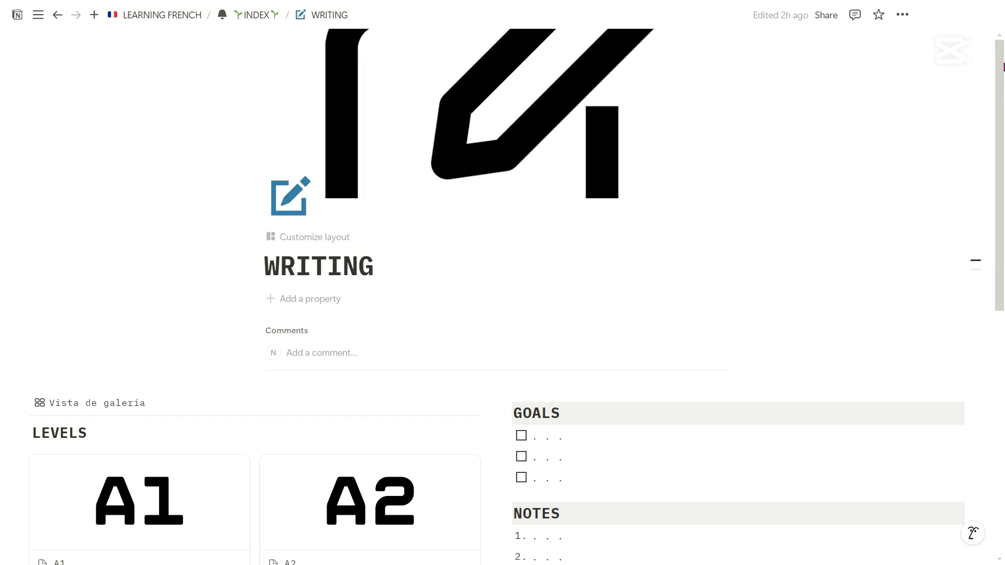
pyautogui.moveTo(999, 96); pyautogui.dragTo(999, 225)
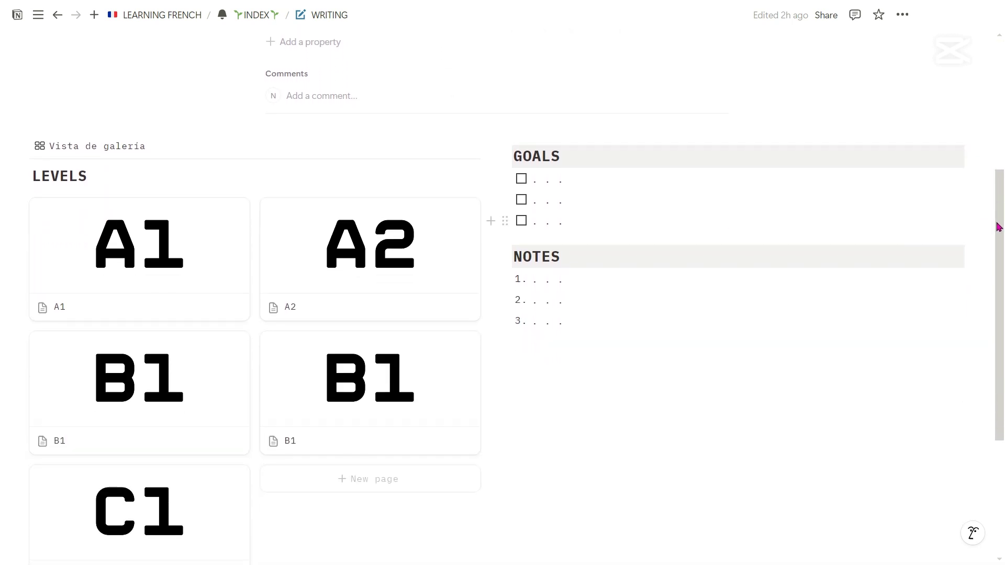
pyautogui.click(152, 253)
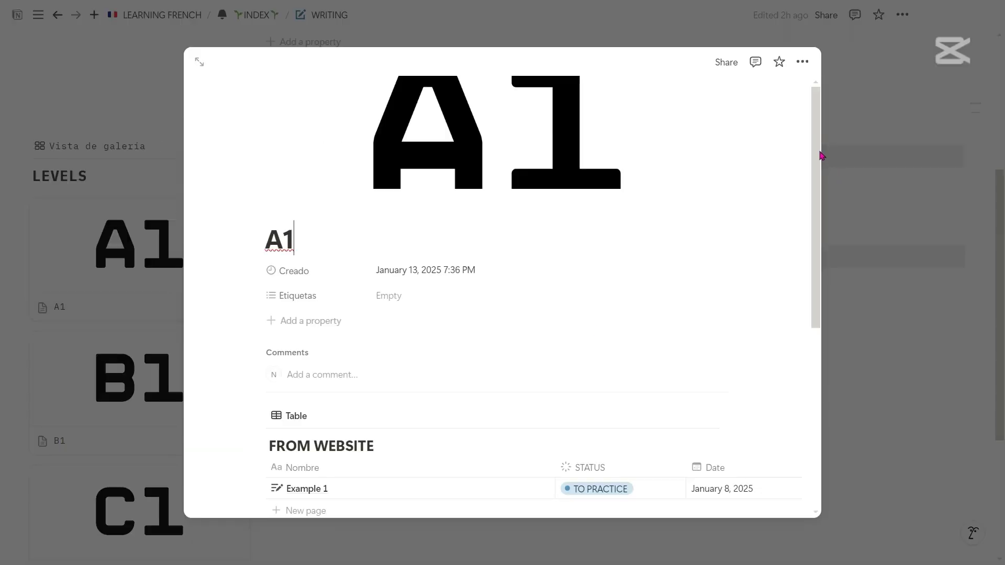
pyautogui.moveTo(821, 156); pyautogui.dragTo(814, 260)
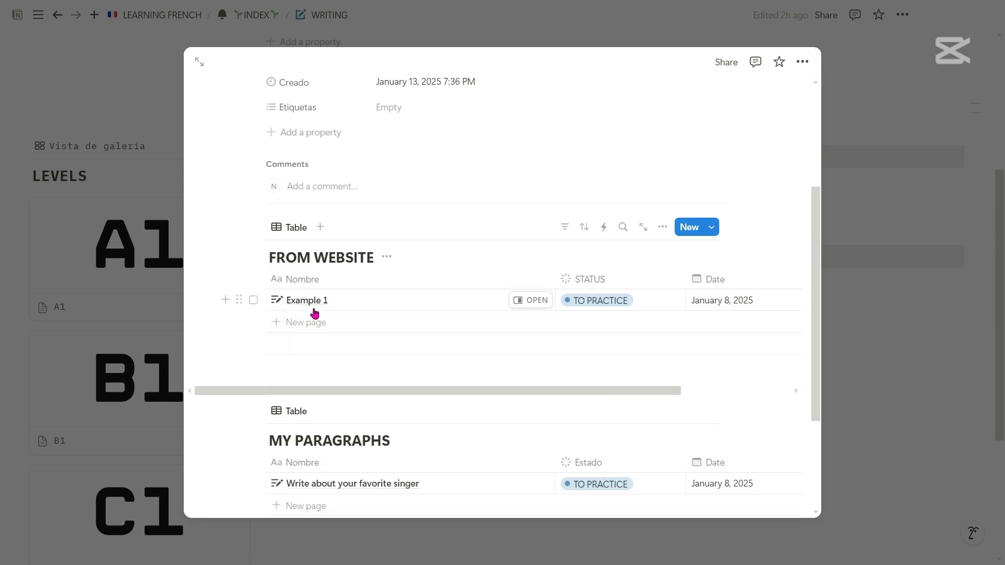
# - Open the Example 1 entry from the FROM WEBSITE table, view its TO IMPROVE and WORDS I COULDN'T WRITE sections, and close it
pyautogui.click(524, 300)
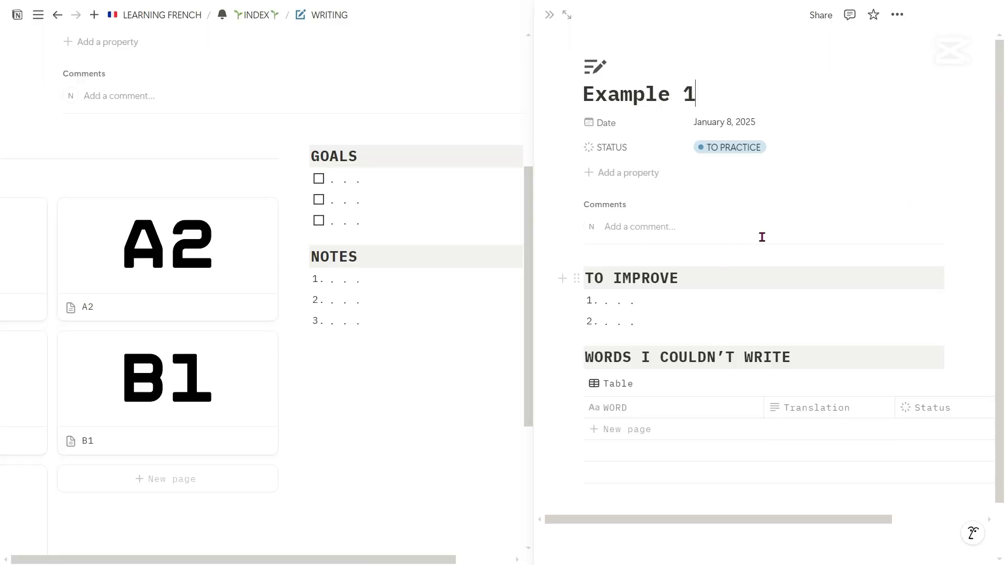
pyautogui.moveTo(664, 328); pyautogui.dragTo(611, 299)
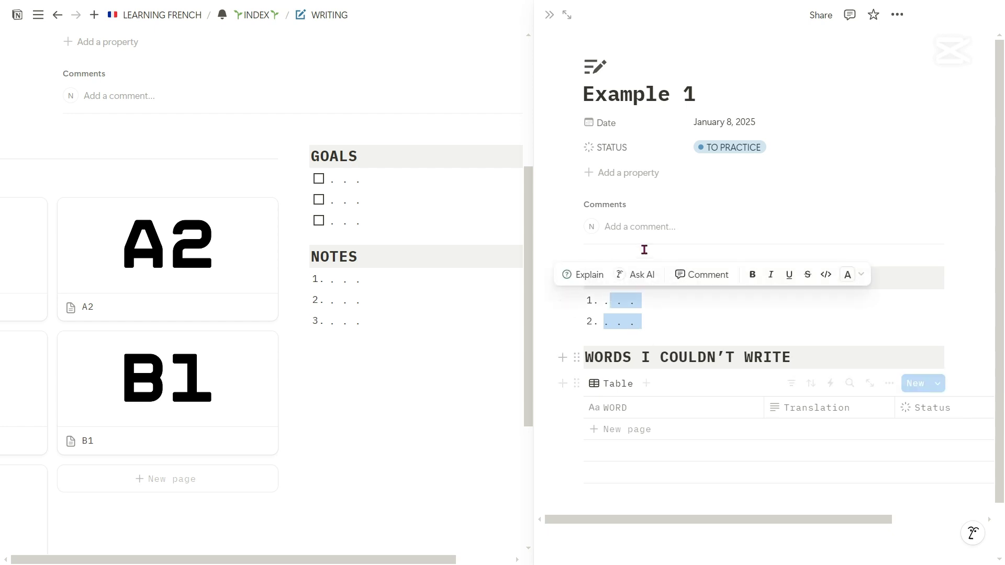
pyautogui.click(548, 16)
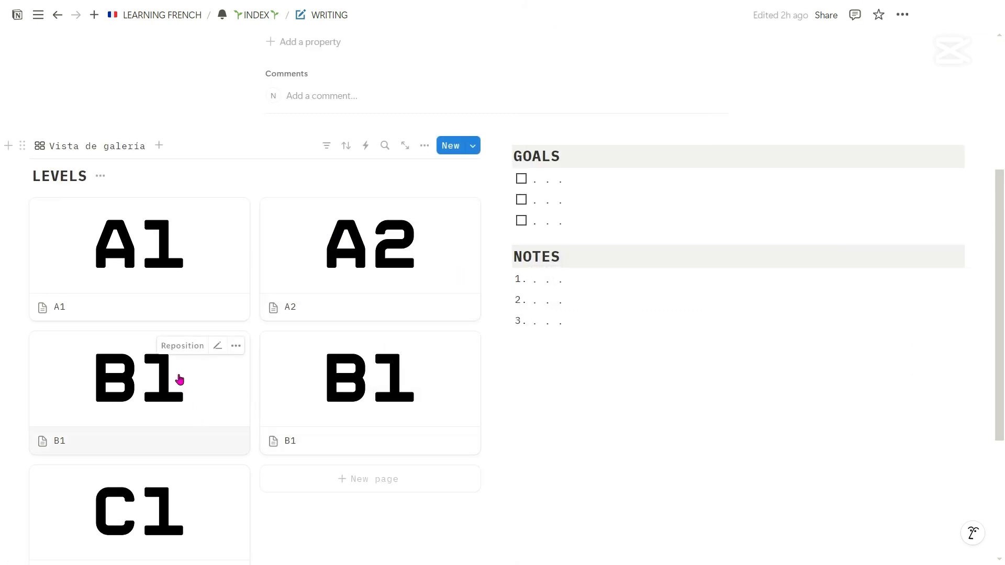
# - View the "Write about your favorite singer" entry in the A1 level's MY PARAGRAPHS table, including its TEXT and wrong-words sections, and close it
pyautogui.click(167, 269)
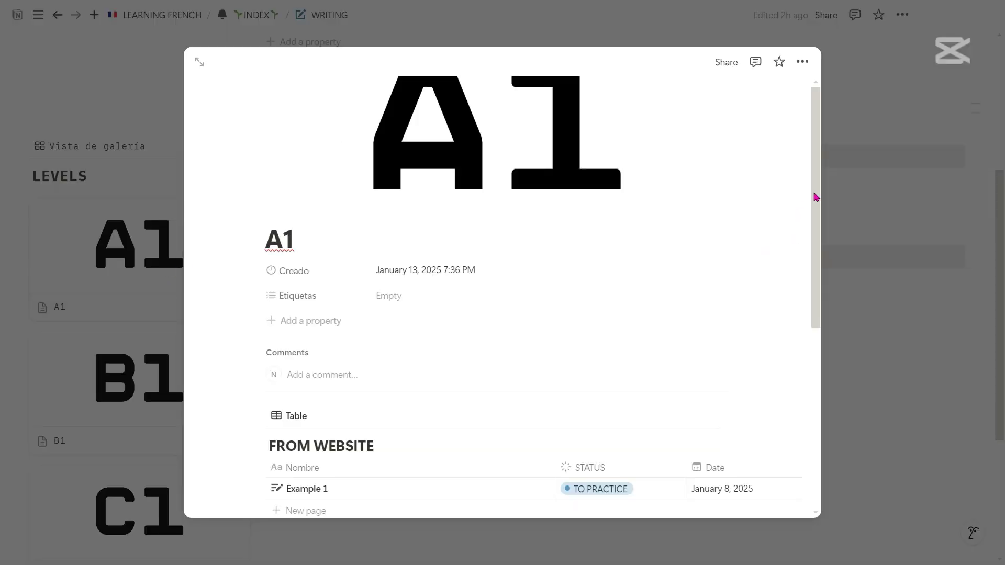
pyautogui.moveTo(803, 267); pyautogui.dragTo(803, 383)
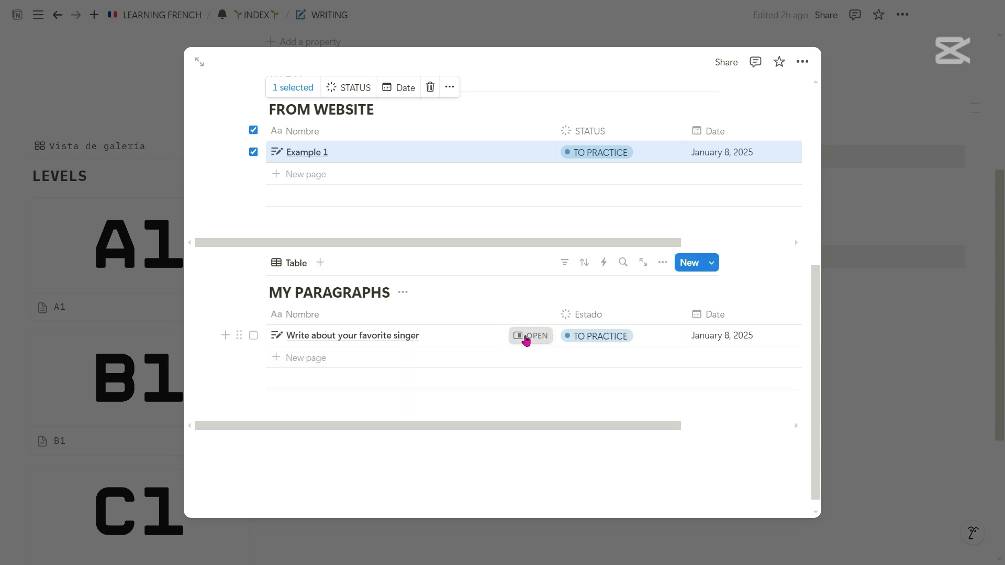
pyautogui.click(529, 336)
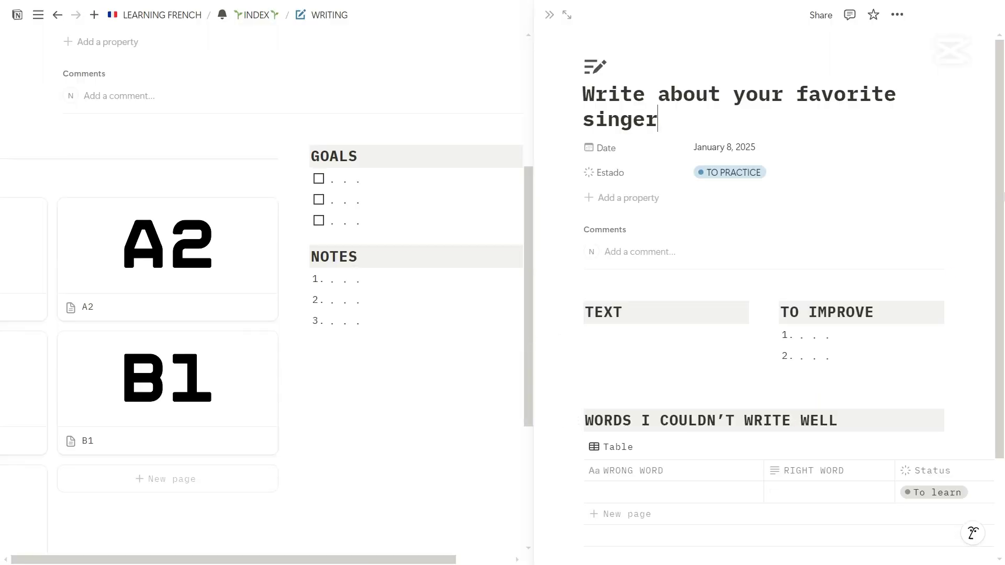
pyautogui.moveTo(1004, 149); pyautogui.dragTo(1000, 227)
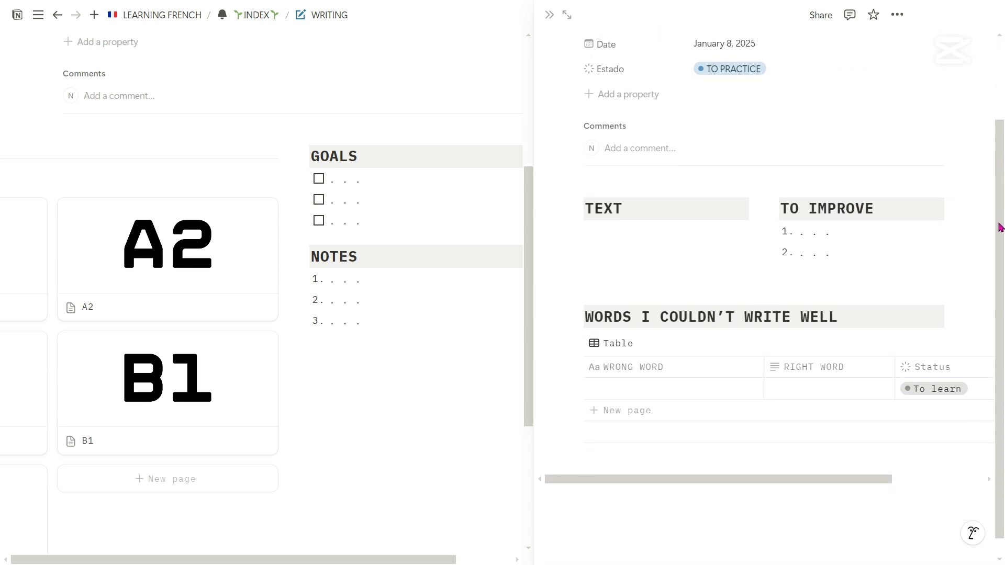
pyautogui.moveTo(618, 243); pyautogui.dragTo(663, 248)
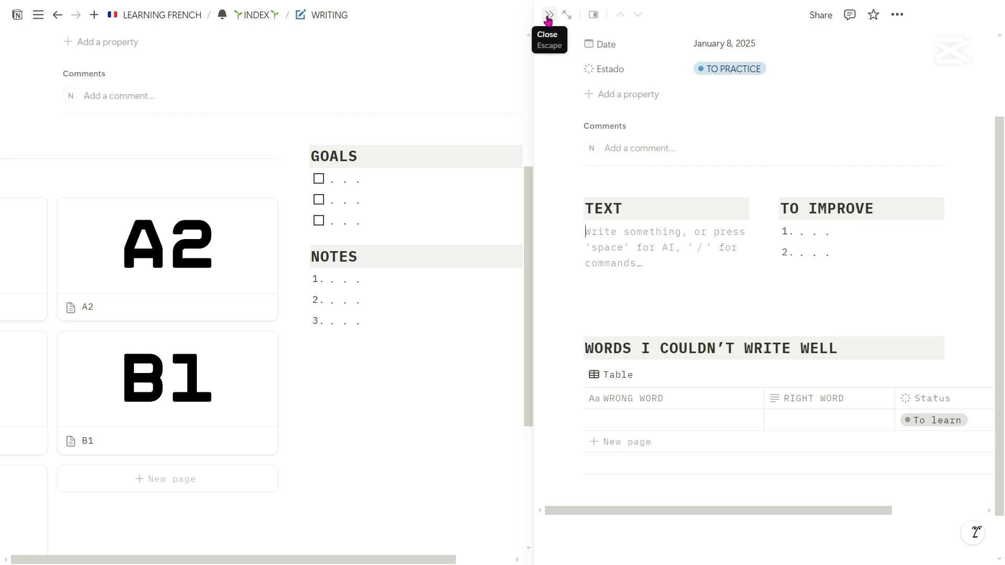
pyautogui.click(547, 17)
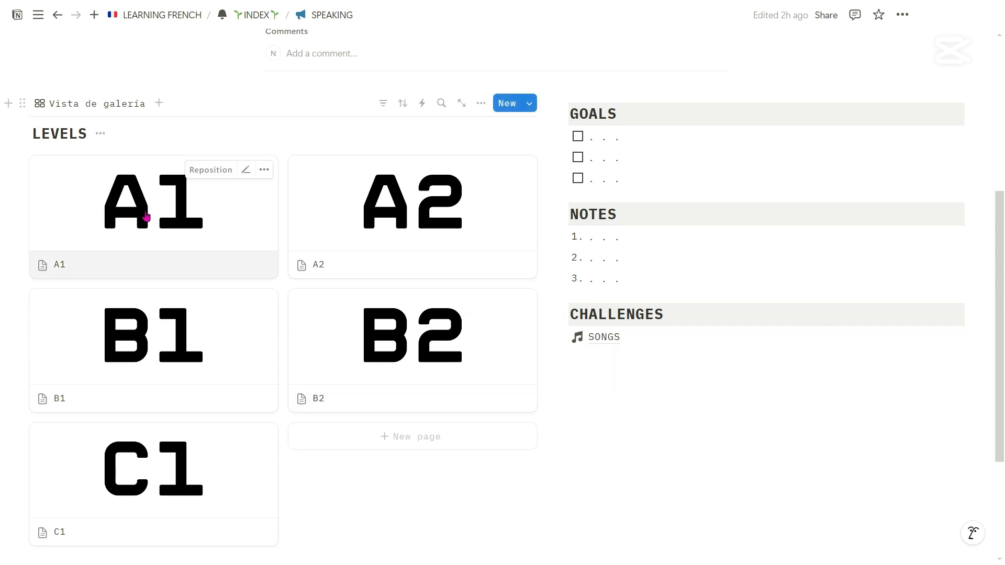
# - Open Topic 1 from the SPEAKING page's A1 level, look over its NOTES and WORDS TO PRONOUNCE BETTER sections, and close it
pyautogui.click(146, 217)
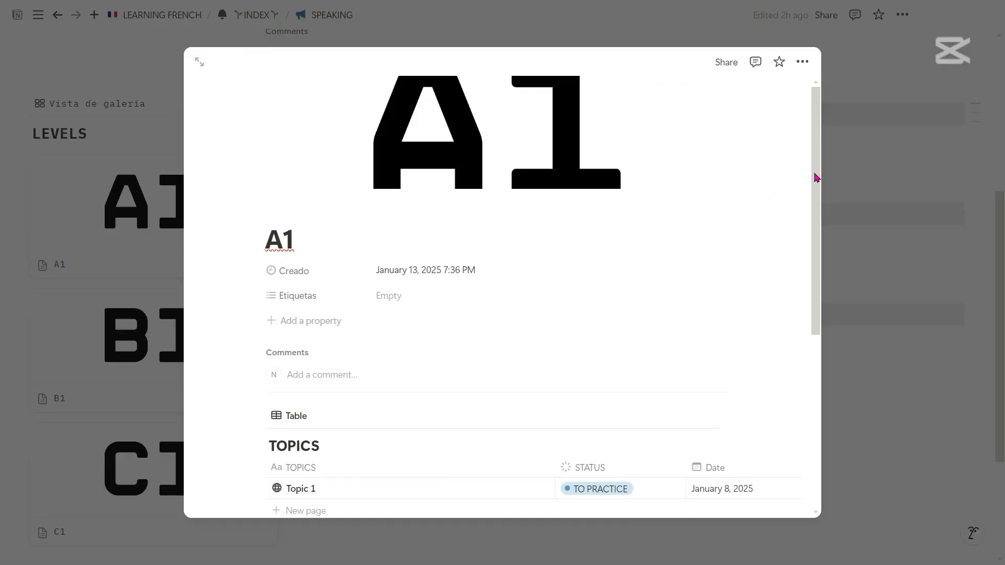
pyautogui.moveTo(815, 175); pyautogui.dragTo(819, 299)
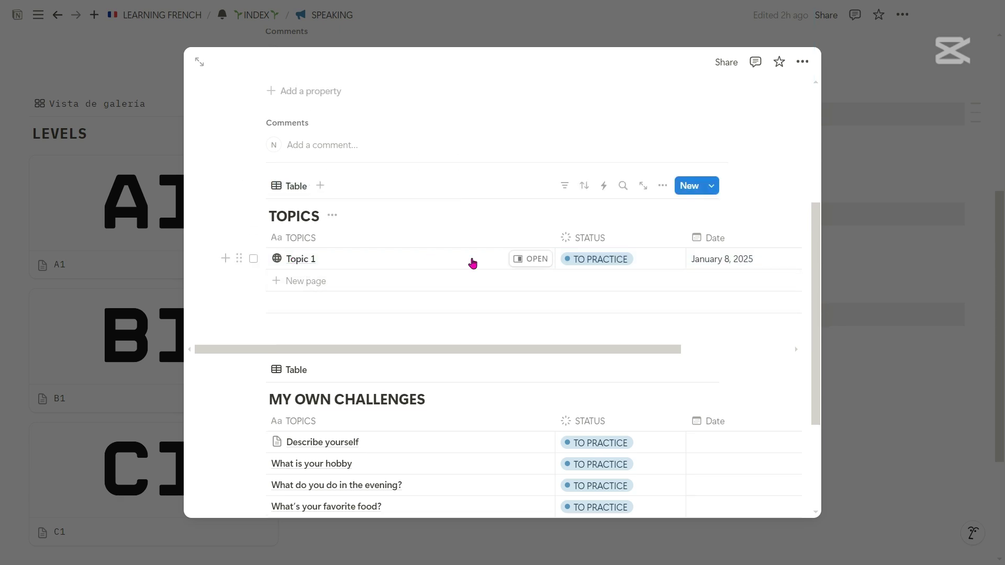
pyautogui.click(523, 262)
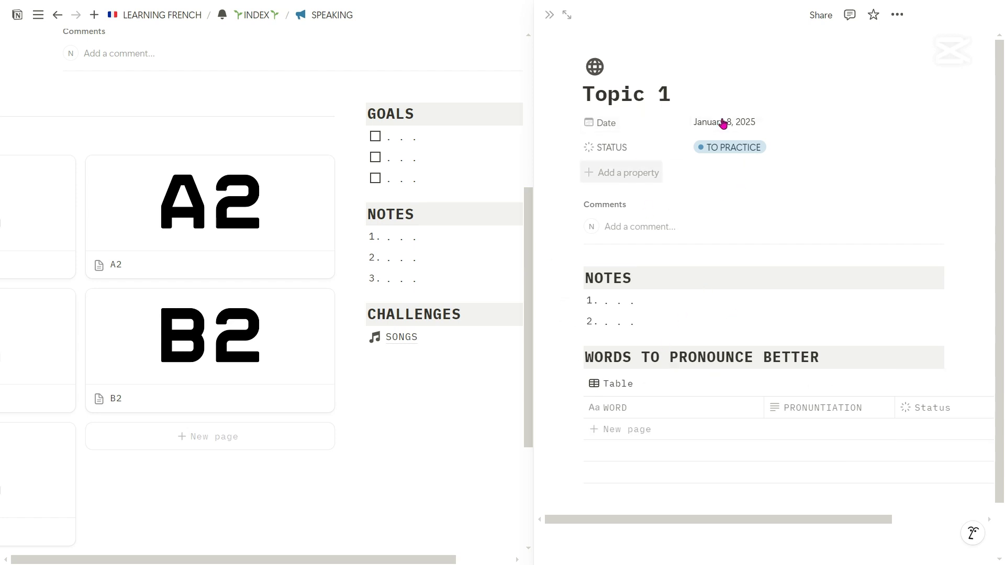
pyautogui.moveTo(1002, 151)
pyautogui.mouseDown()
pyautogui.moveTo(1004, 170)
pyautogui.moveTo(1004, 148)
pyautogui.mouseUp()
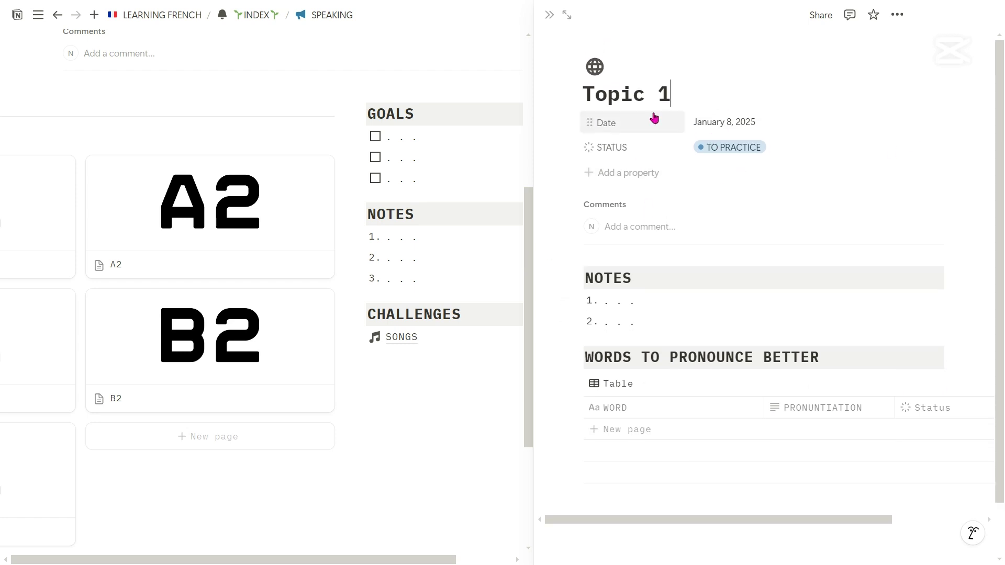
pyautogui.scroll(-1, 576, 278)
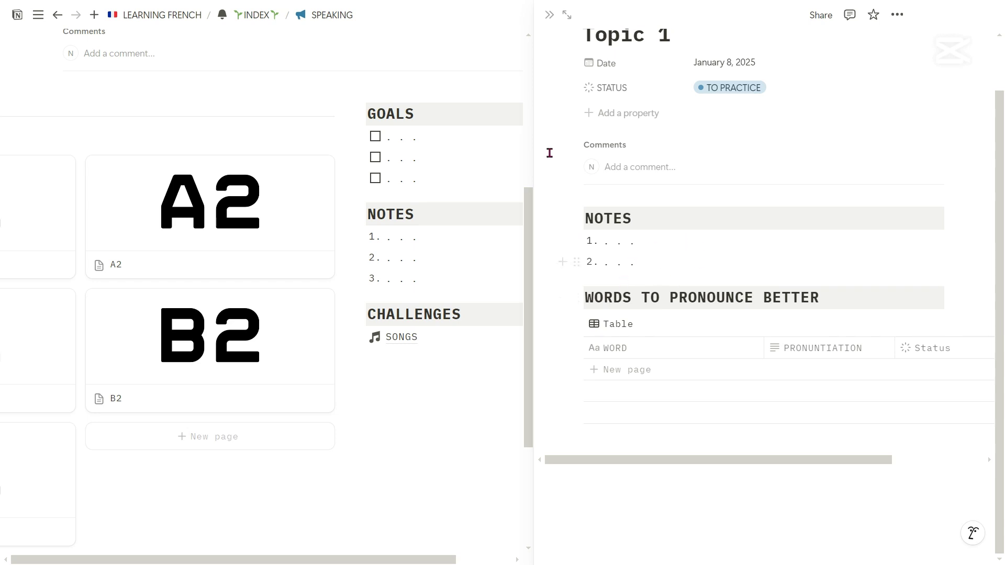
pyautogui.click(549, 15)
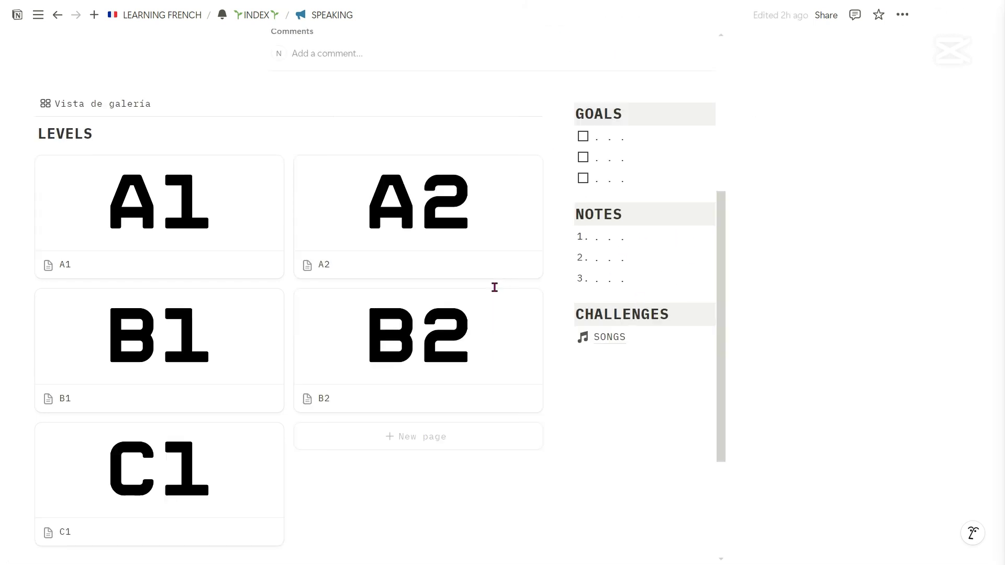
# - Open the "Describe yourself" entry from the A1 level's MY OWN CHALLENGES table and read its instructions on the Dictate option
pyautogui.click(186, 252)
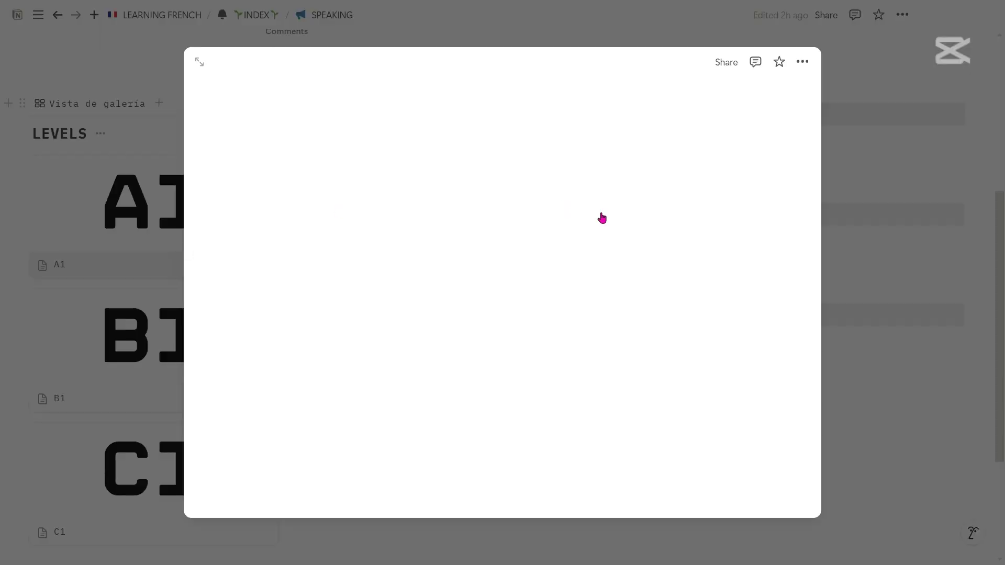
pyautogui.scroll(-2, 808, 260)
pyautogui.scroll(-5, 808, 261)
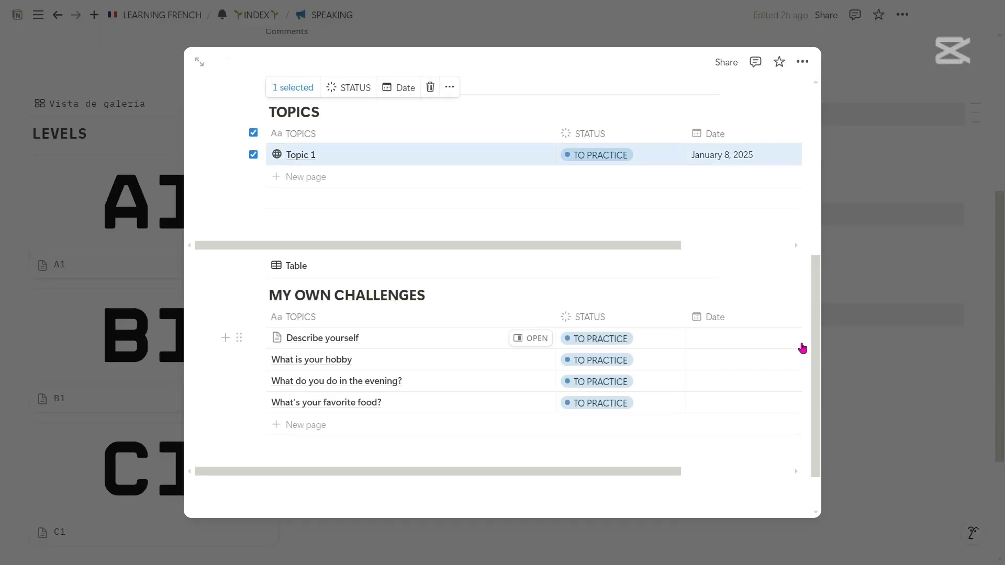
pyautogui.click(521, 340)
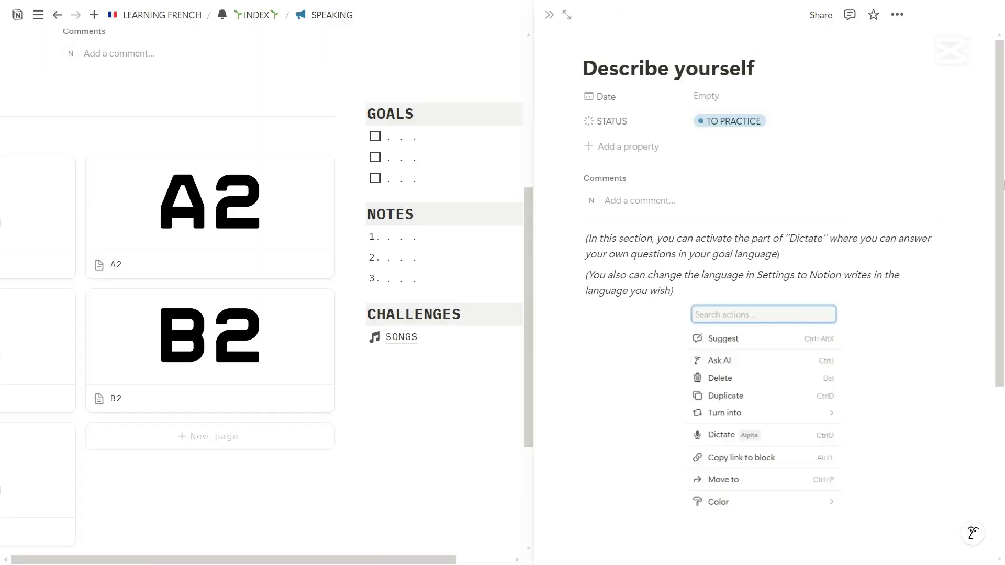
pyautogui.scroll(-1, 1001, 217)
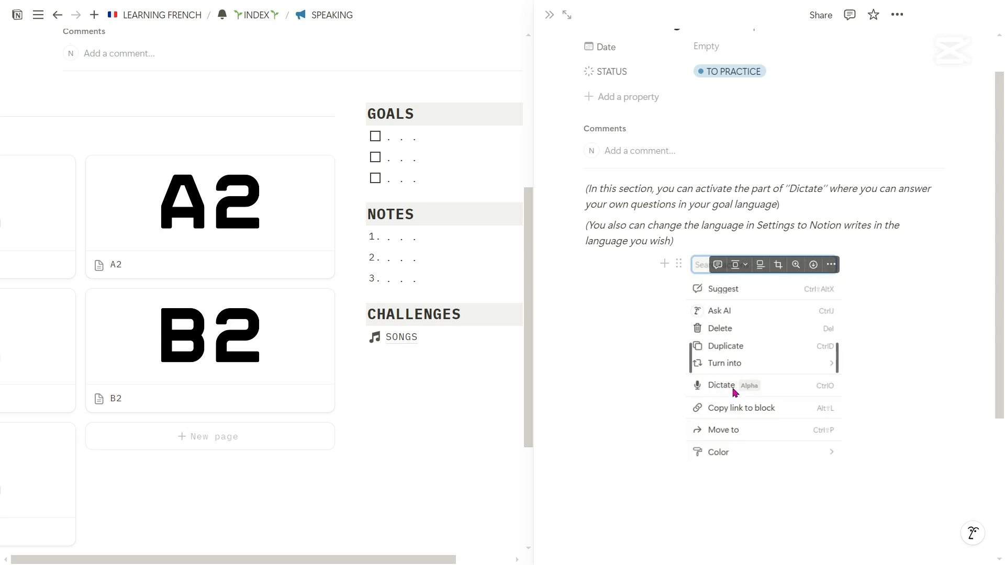
# - Expand "Describe yourself" to a full page and use Dictate in the empty block to record a short self-introduction with name and age
pyautogui.click(565, 15)
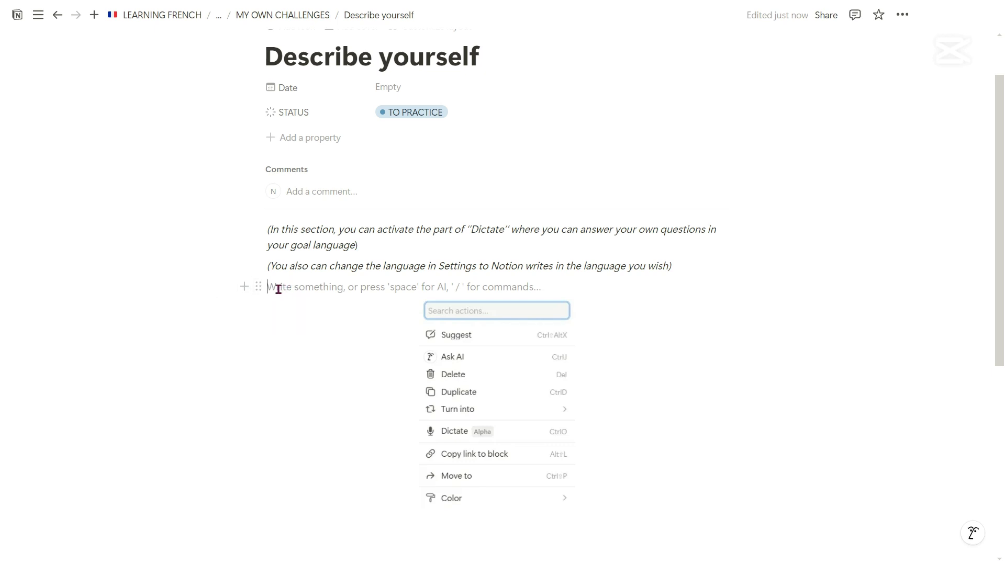
pyautogui.click(255, 286)
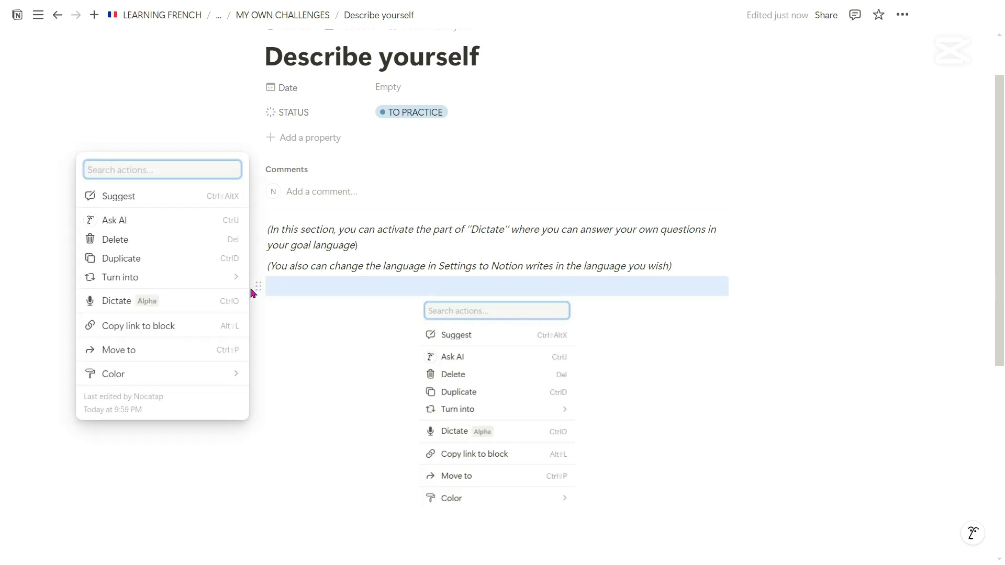
pyautogui.click(209, 297)
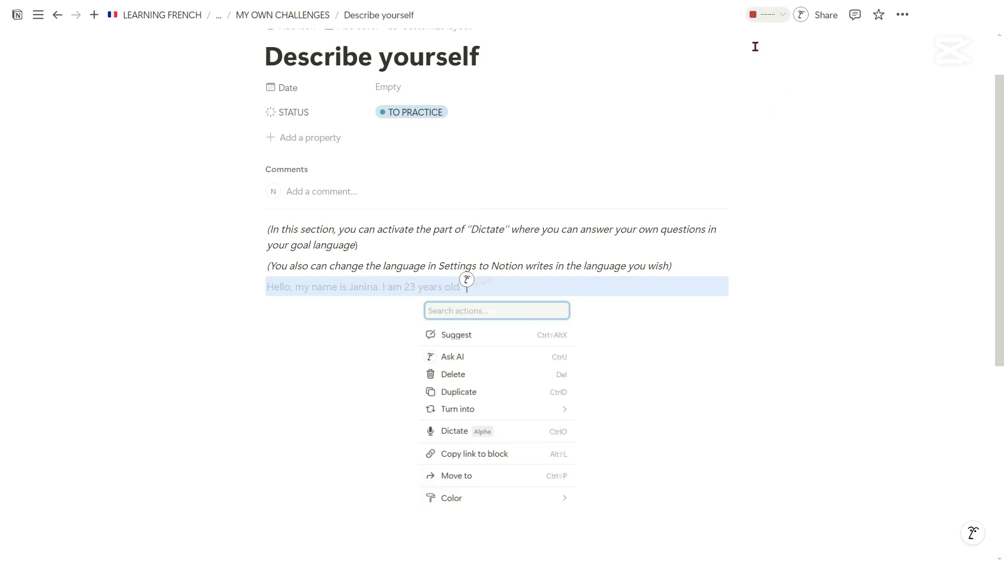
pyautogui.click(753, 15)
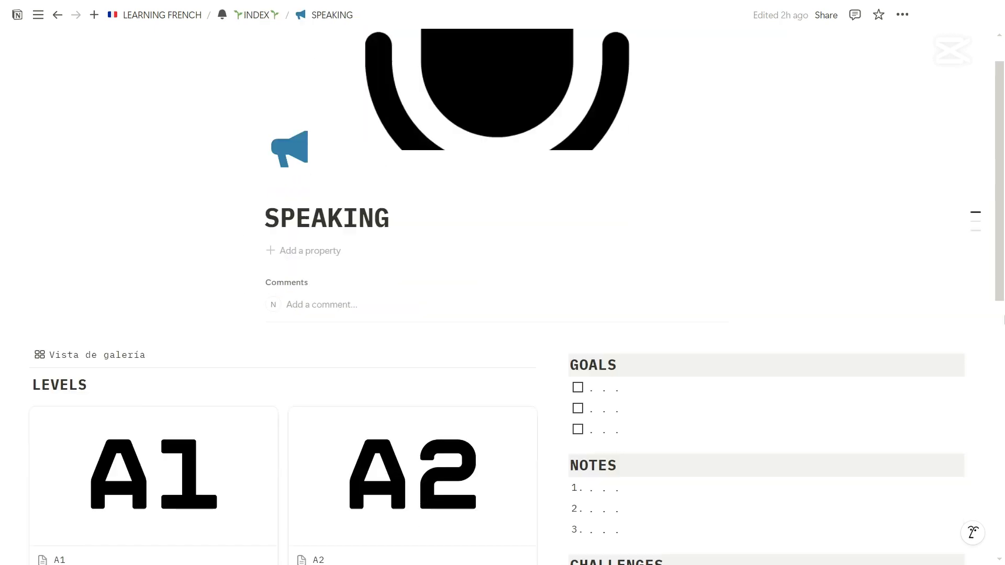
# - Look over the SPEAKING page's sections, open SONGS under CHALLENGES, and view its table
pyautogui.scroll(-5, 502, 283)
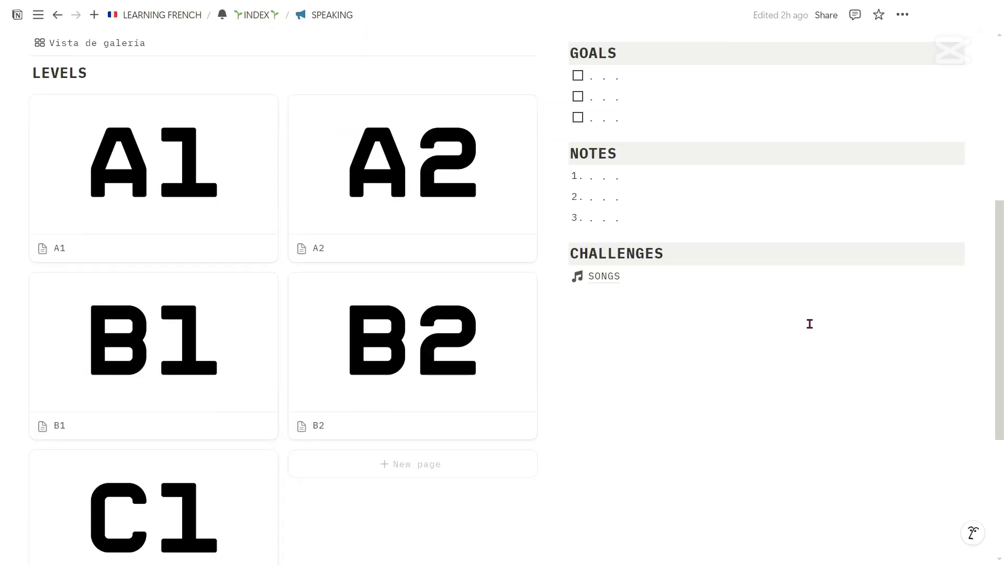
pyautogui.click(603, 272)
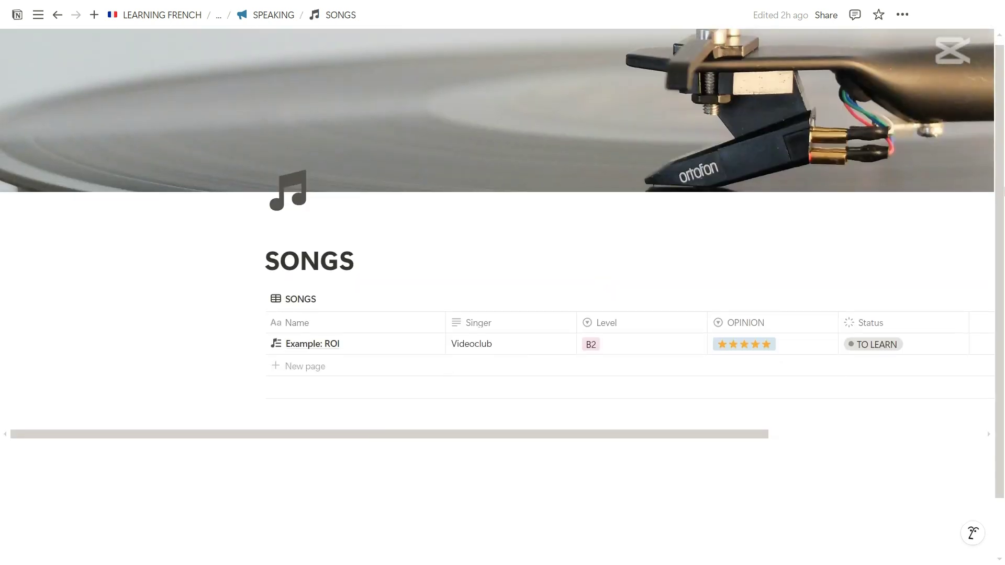
pyautogui.scroll(-1, 617, 283)
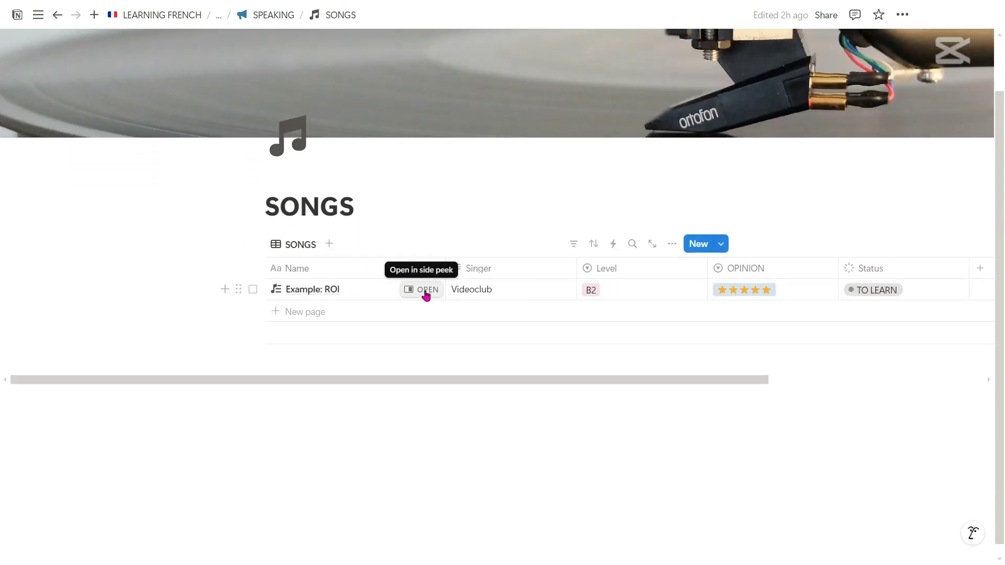
# - Open the "Example: ROI" song entry as a full page and look over its properties, videos, lyrics, pronunciation and notes sections
pyautogui.click(426, 290)
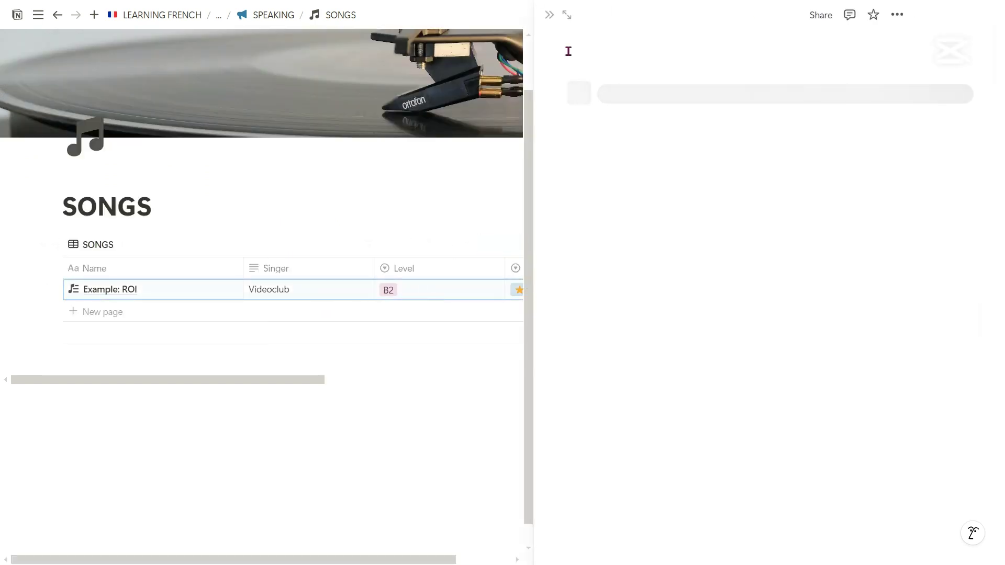
pyautogui.click(567, 14)
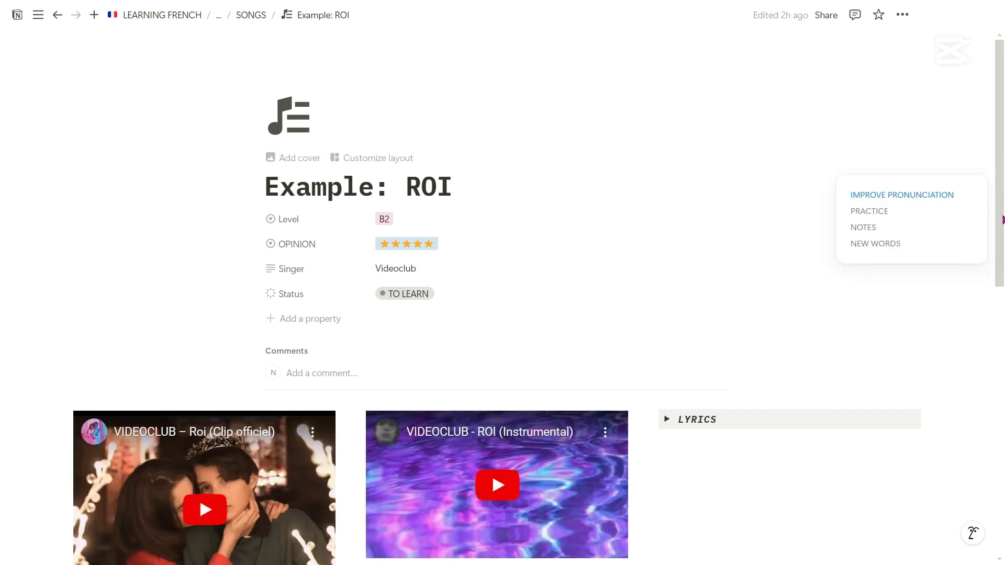
pyautogui.moveTo(999, 93); pyautogui.dragTo(981, 130)
pyautogui.scroll(-1, 390, 179)
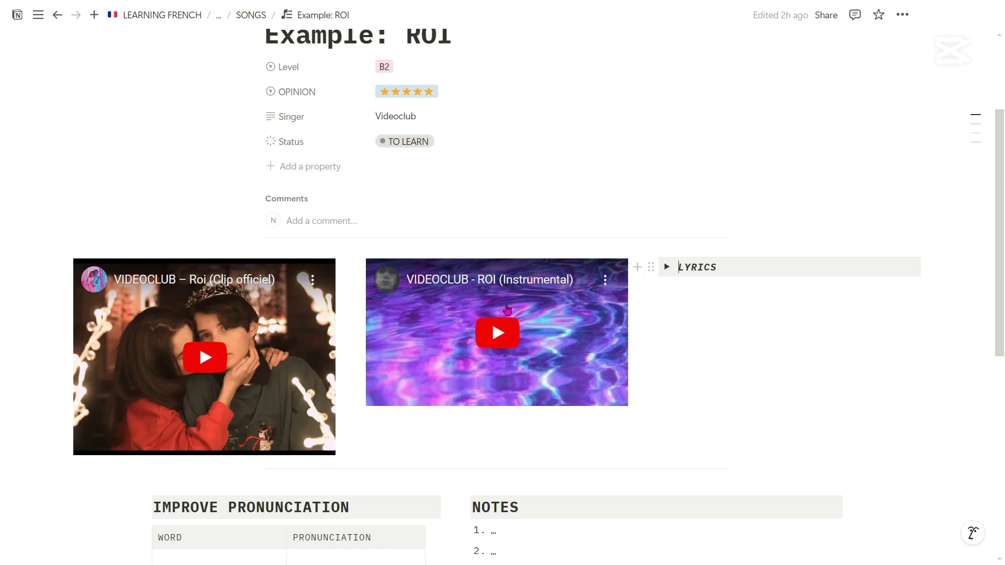
# - Check the song entry's LYRICS toggle, look over its pronunciation, notes and new words sections, and place the cursor under PRACTICE
pyautogui.click(673, 276)
pyautogui.click(668, 268)
pyautogui.scroll(-3, 668, 272)
pyautogui.moveTo(1004, 292); pyautogui.dragTo(1004, 357)
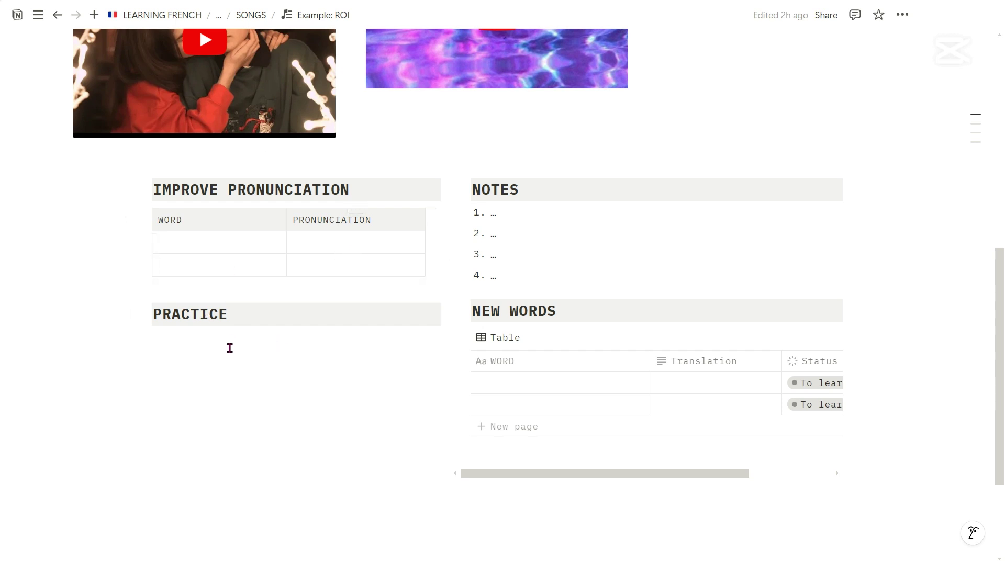
pyautogui.click(230, 349)
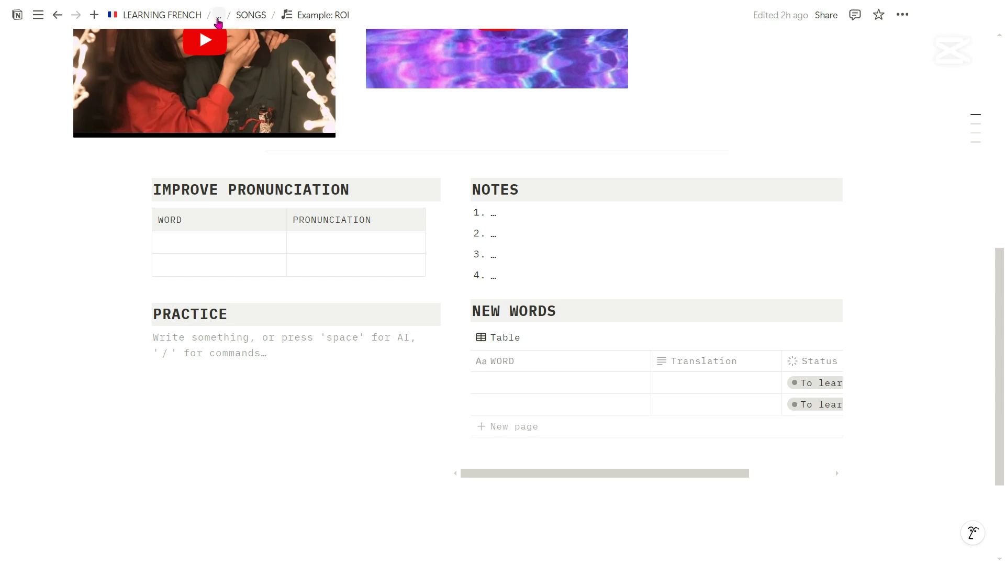
# - Return to the INDEX page, open LISTENING, and view its topics, goals, notes and challenges
pyautogui.click(219, 16)
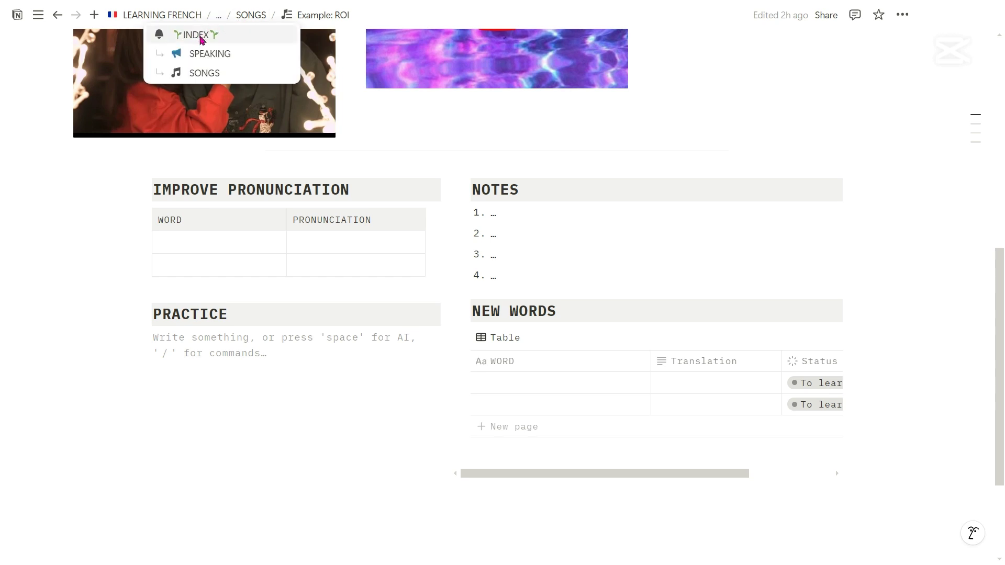
pyautogui.click(202, 40)
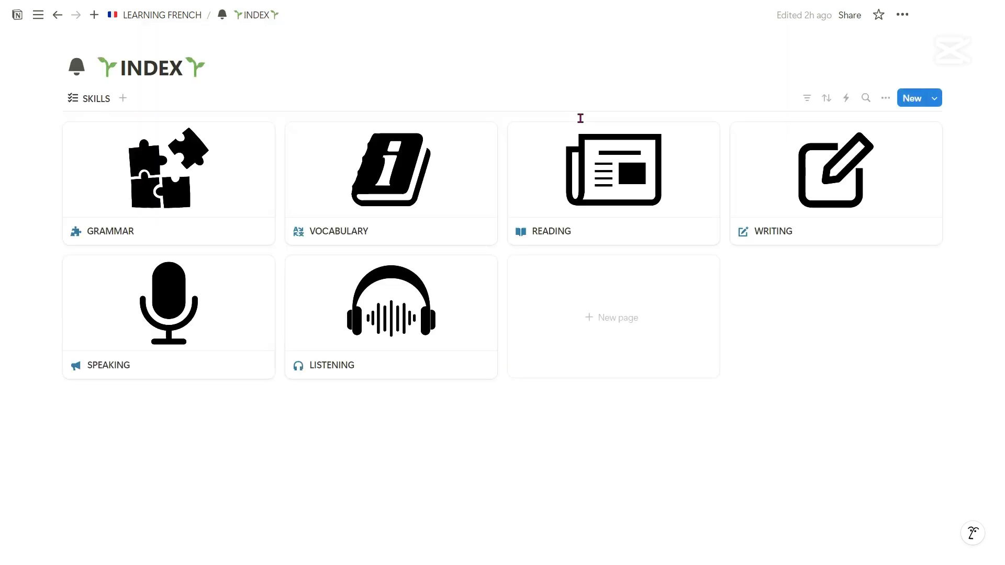
pyautogui.click(394, 293)
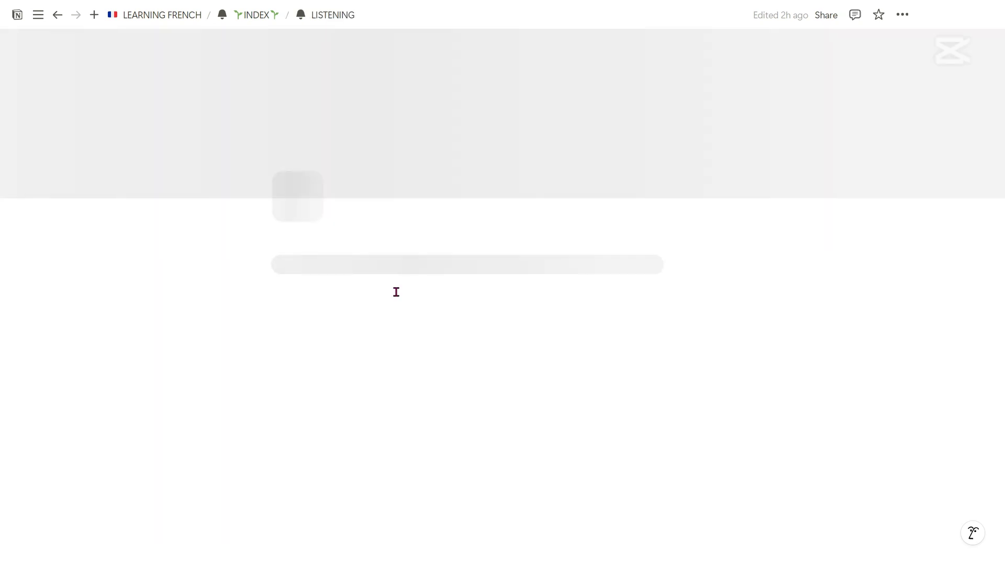
pyautogui.scroll(-5, 314, 270)
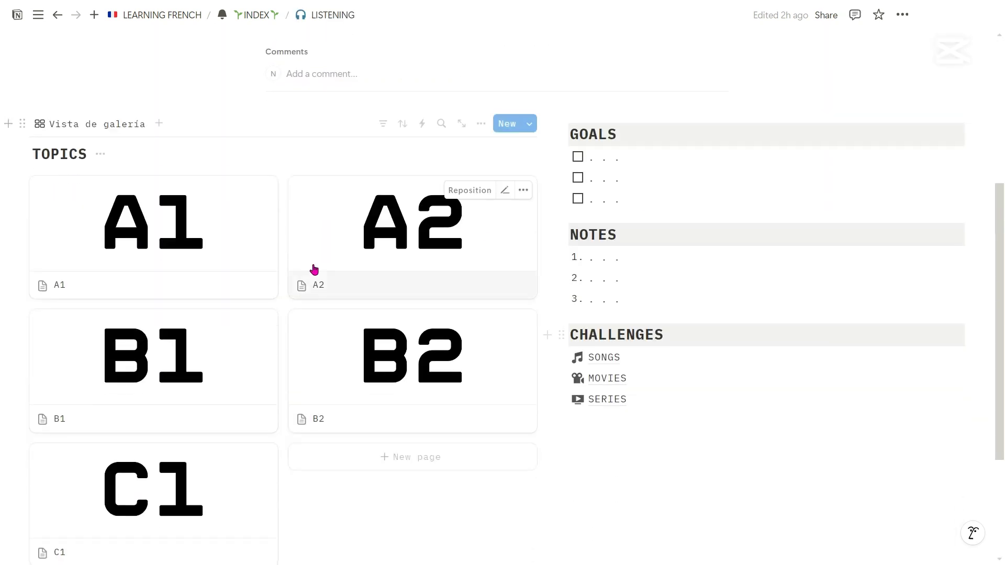
# - Open the A1 level on the LISTENING page, look over its TOPICS and PODCASTS tables, and close it
pyautogui.click(188, 250)
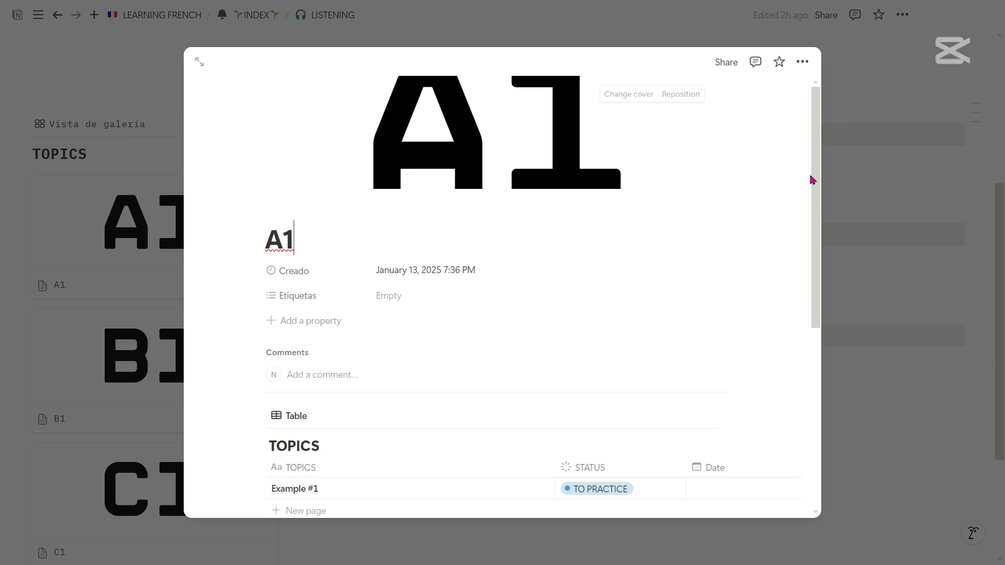
pyautogui.moveTo(815, 170); pyautogui.dragTo(802, 335)
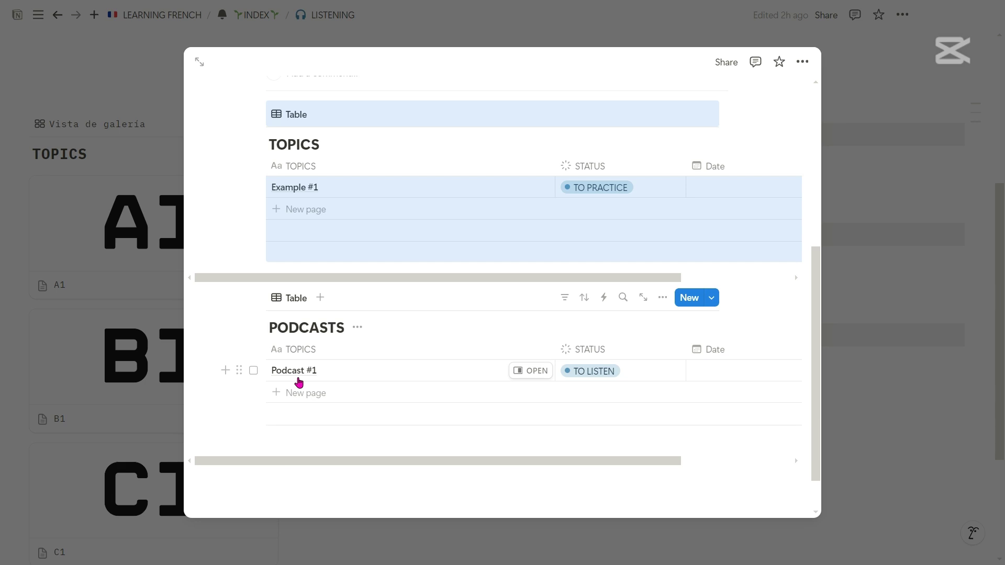
pyautogui.press('Escape')
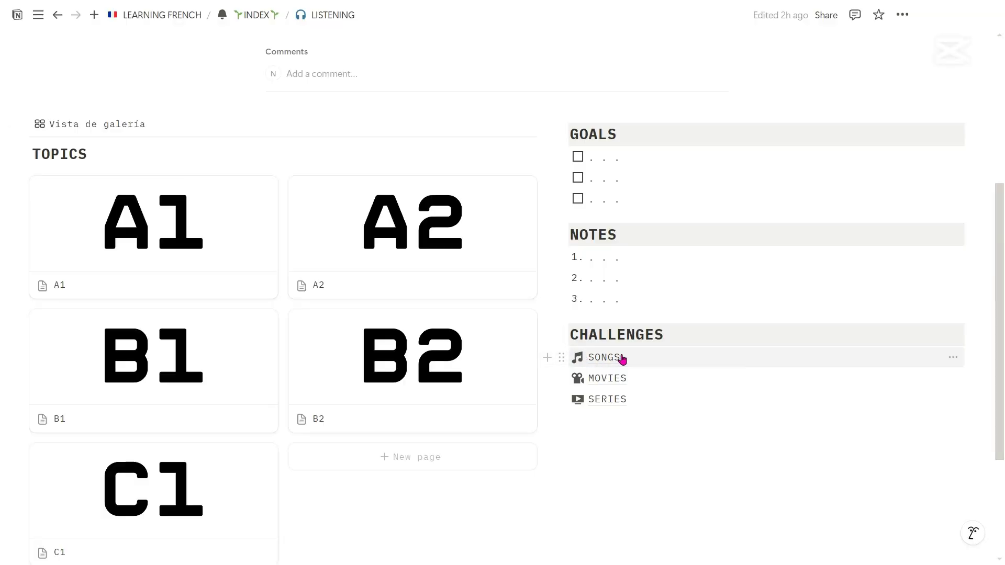
# - Open MOVIES under CHALLENGES and view the "Example: Amélie" entry in its table
pyautogui.moveTo(595, 361)
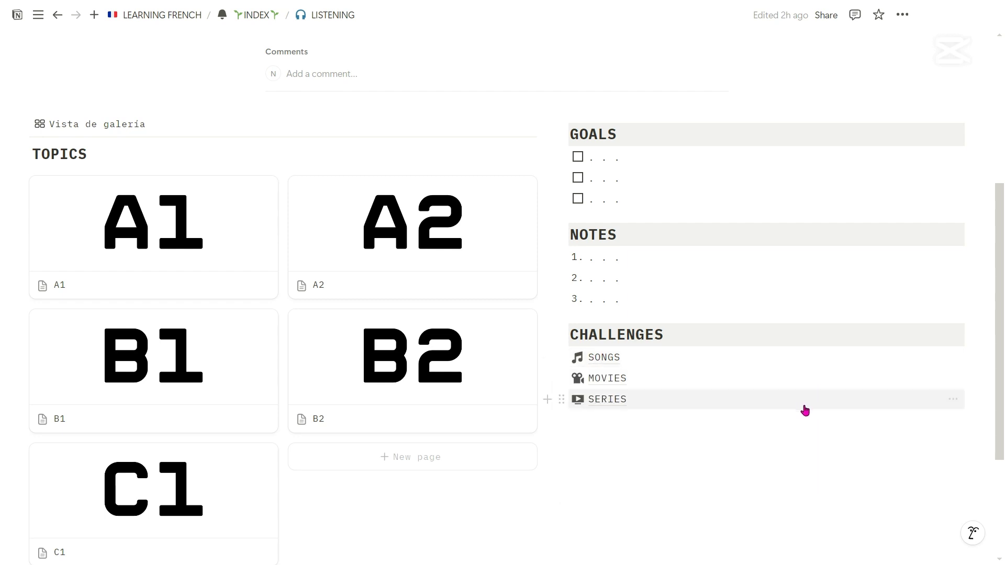
pyautogui.click(606, 383)
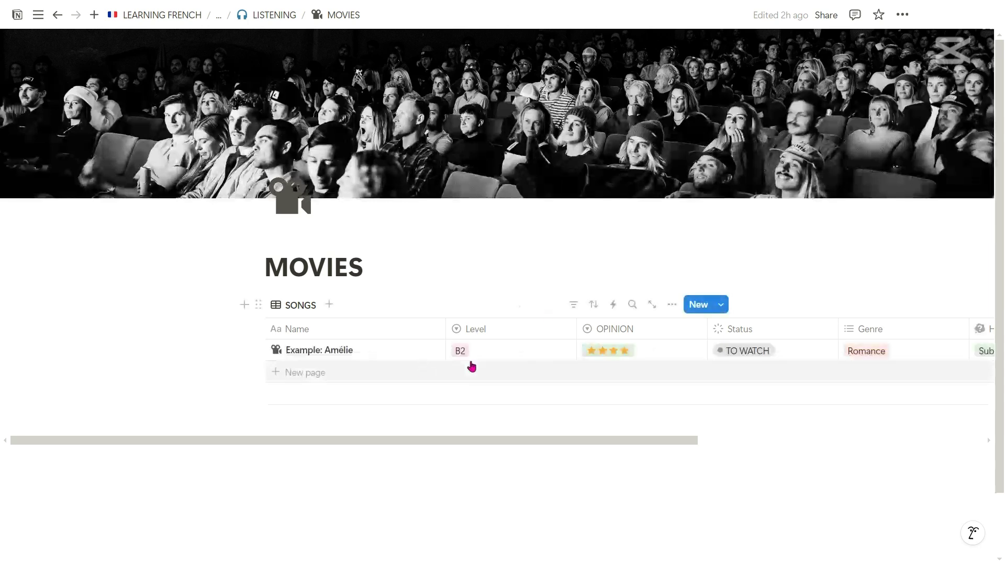
pyautogui.click(411, 352)
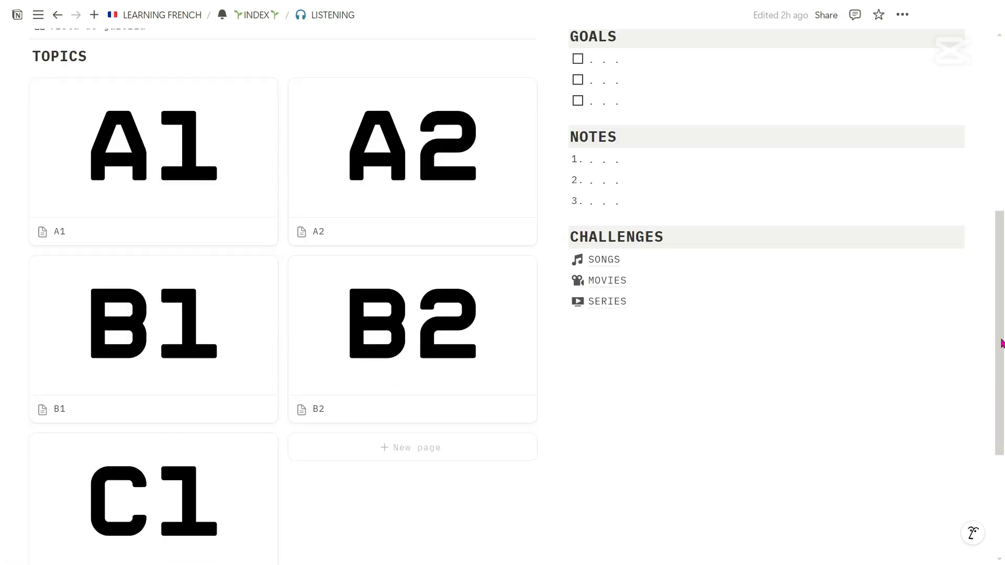
# - Open SERIES from the LISTENING page's CHALLENGES and open its "Example: LUPIN" entry
pyautogui.moveTo(1002, 343); pyautogui.dragTo(1002, 356)
pyautogui.click(602, 275)
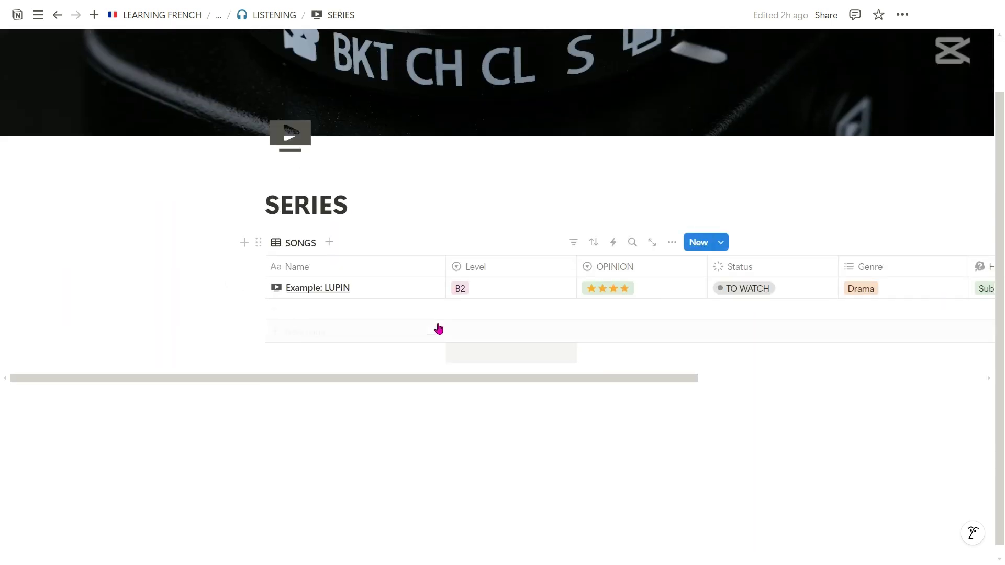
pyautogui.moveTo(420, 294)
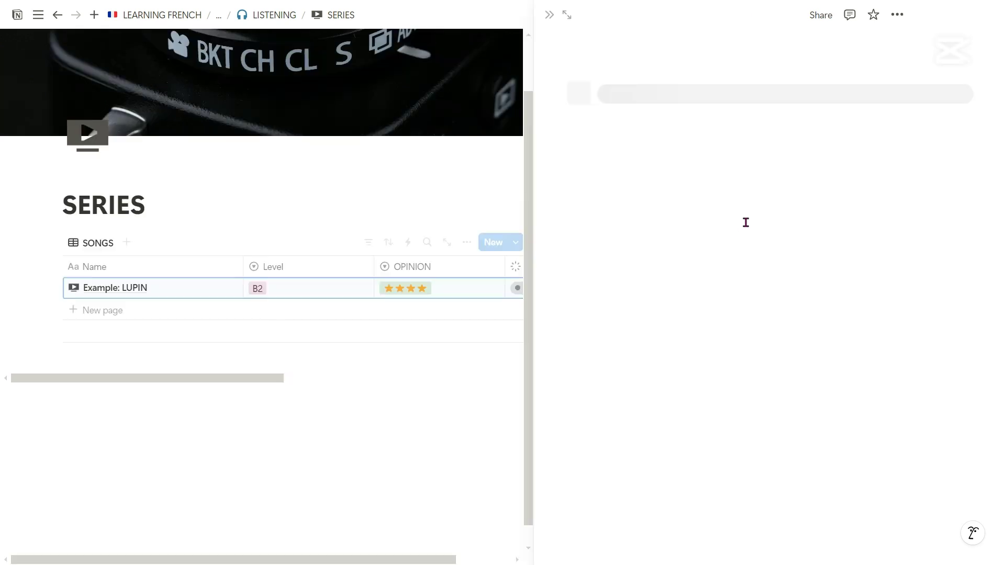
# - Look over the LUPIN entry's properties and view the subtitle options of "How I watched?" without changing the selection
pyautogui.moveTo(1001, 163); pyautogui.dragTo(1001, 126)
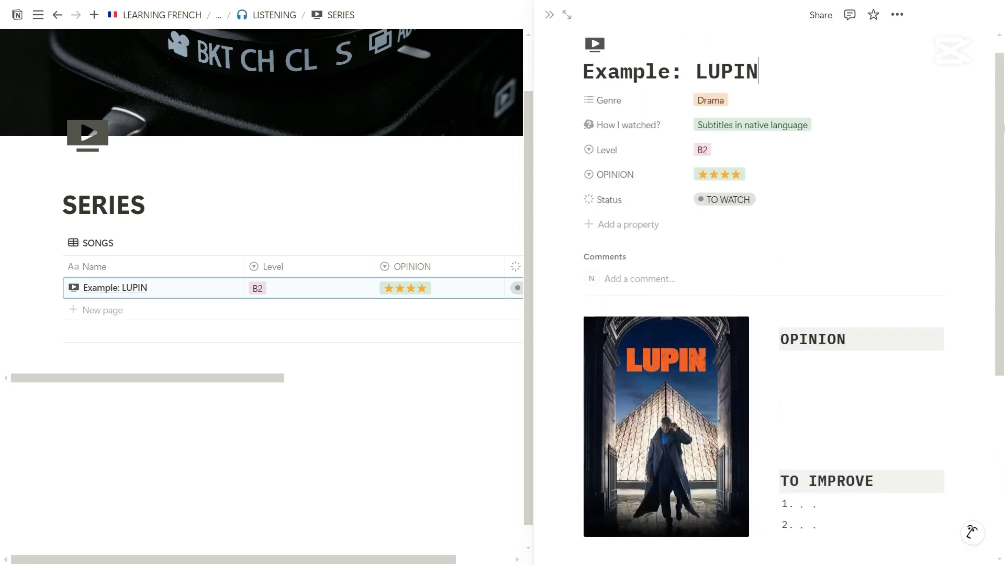
pyautogui.click(749, 127)
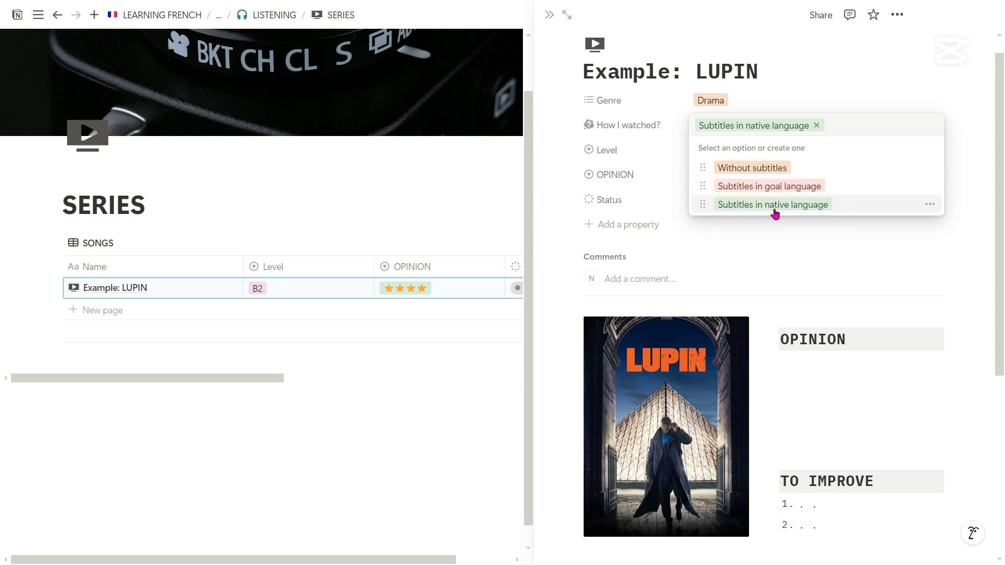
pyautogui.click(773, 241)
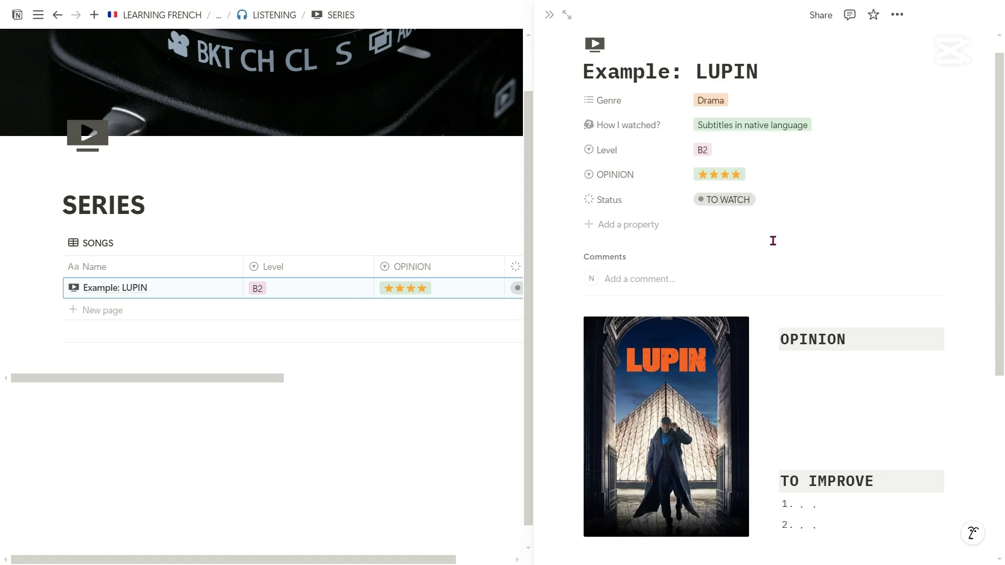